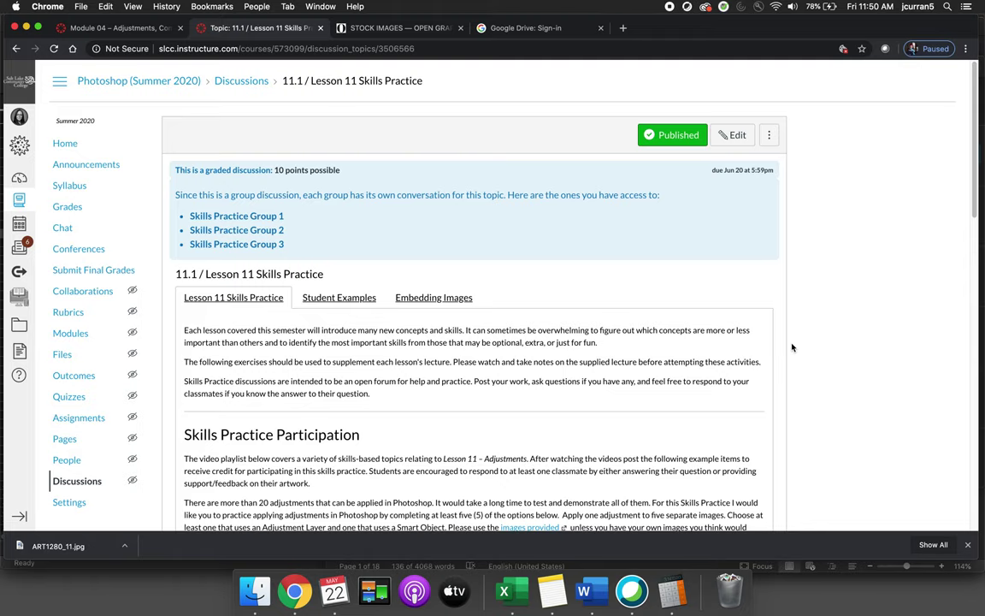
Scroll the 11.1 / Lesson 11 Skills Practice discussion past the example images to the reply area
{"action": "scroll", "coordinate": [792, 348], "scroll_direction": "down", "scroll_amount": 15}
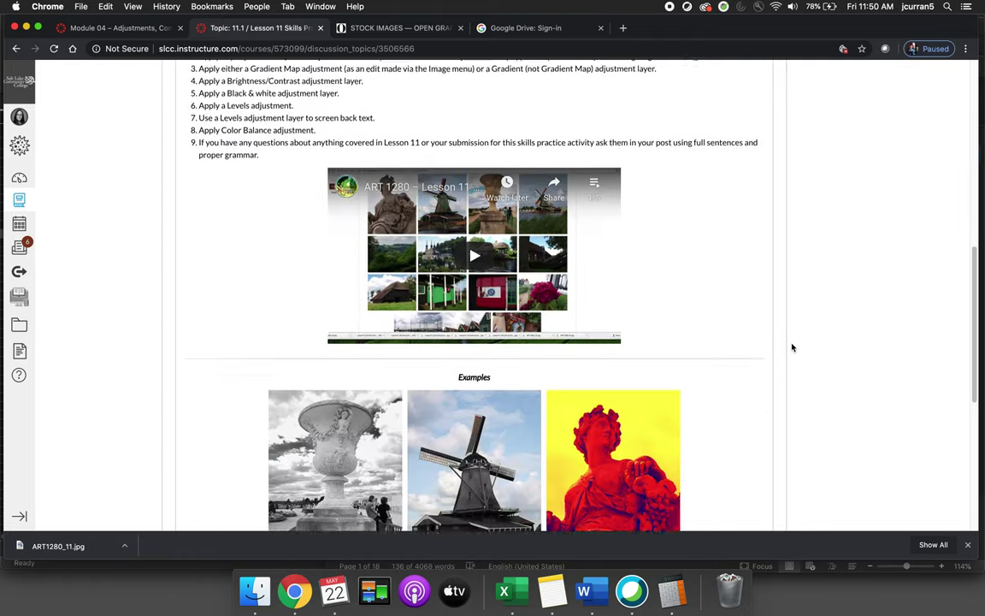
{"action": "scroll", "coordinate": [792, 347], "scroll_direction": "down", "scroll_amount": 3}
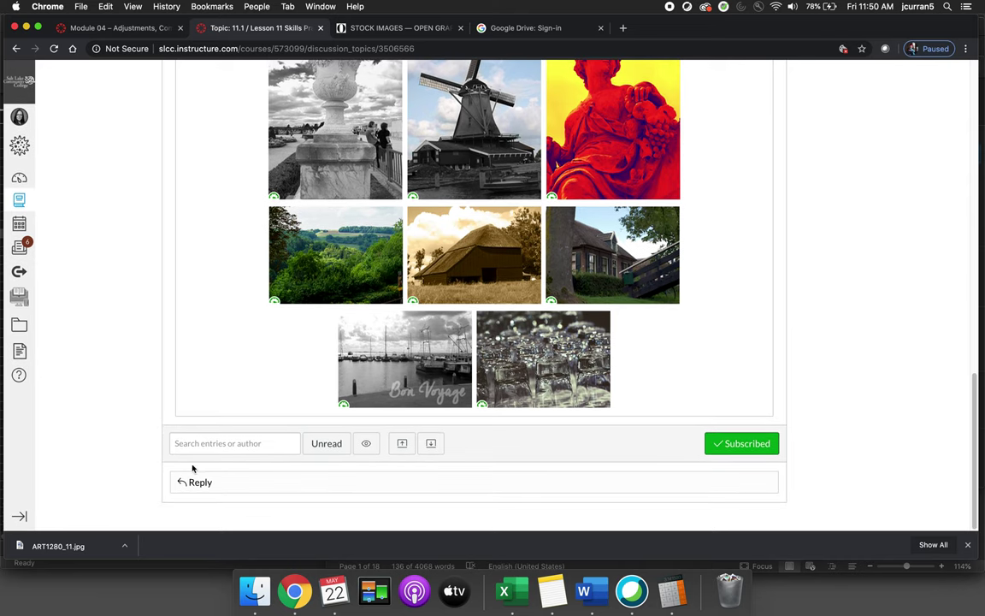
Open an empty reply editor on the discussion and place the cursor in its body
{"action": "left_click", "coordinate": [200, 482]}
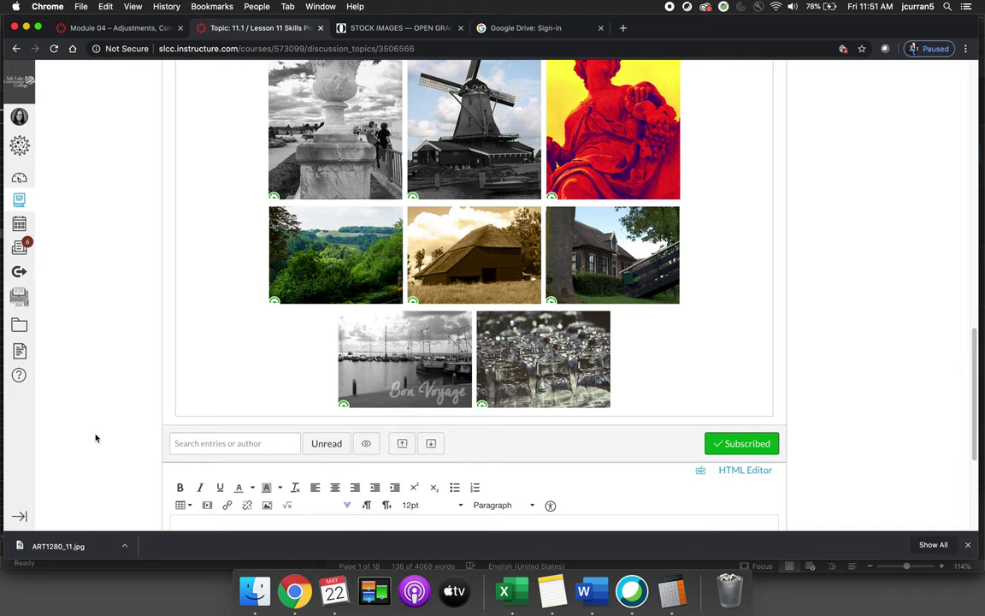
{"action": "scroll", "coordinate": [96, 438], "scroll_direction": "down", "scroll_amount": 3}
{"action": "left_click", "coordinate": [242, 447]}
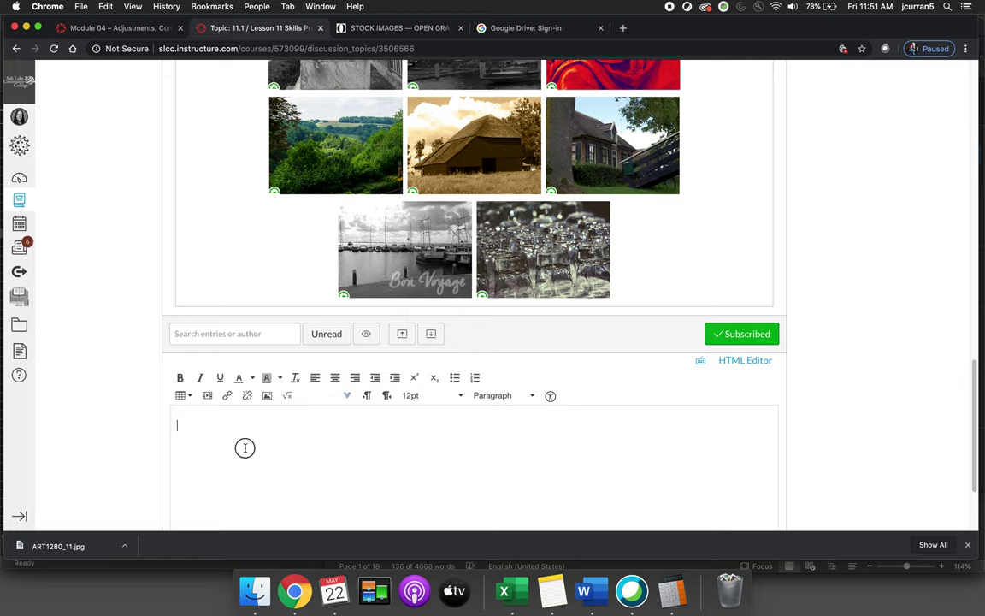
{"action": "scroll", "coordinate": [244, 447], "scroll_direction": "down", "scroll_amount": 2}
{"action": "scroll", "coordinate": [244, 447], "scroll_direction": "down", "scroll_amount": 1}
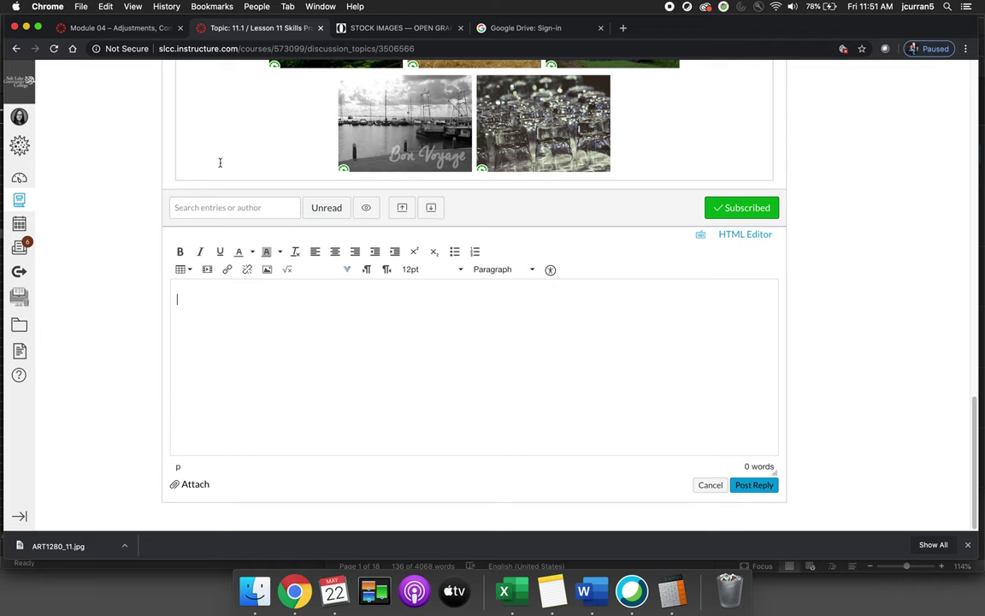
Copy the image address of the enlarged canal photo with pansies from the Stock Images gallery
{"action": "left_click", "coordinate": [376, 28]}
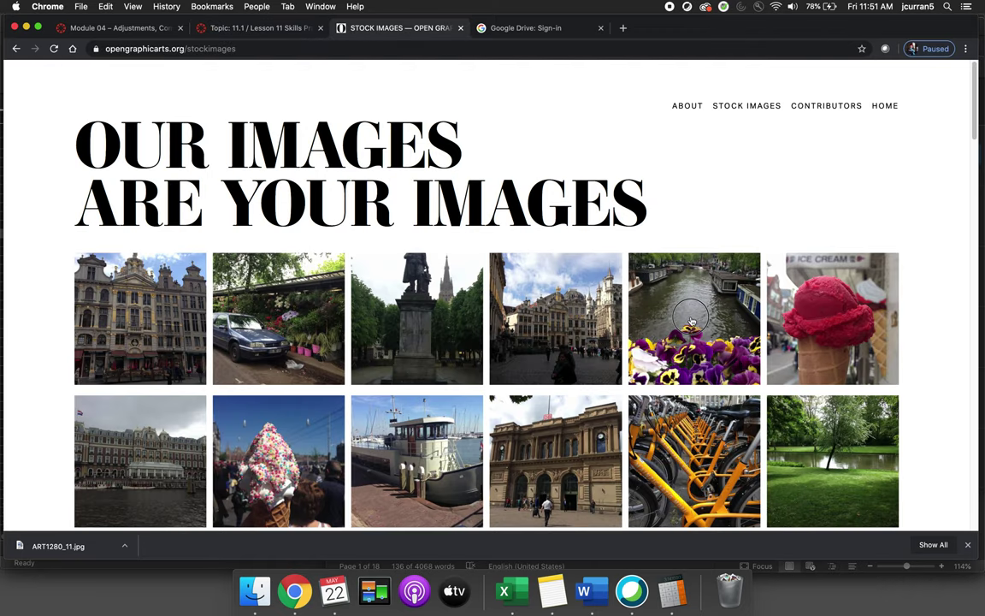
{"action": "left_click", "coordinate": [692, 320]}
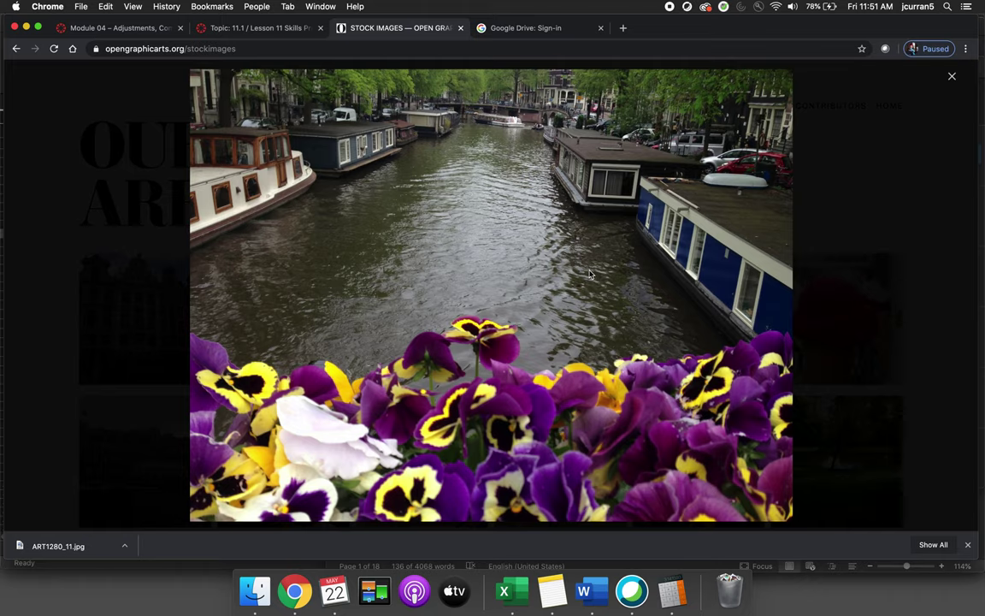
{"action": "right_click", "coordinate": [554, 232]}
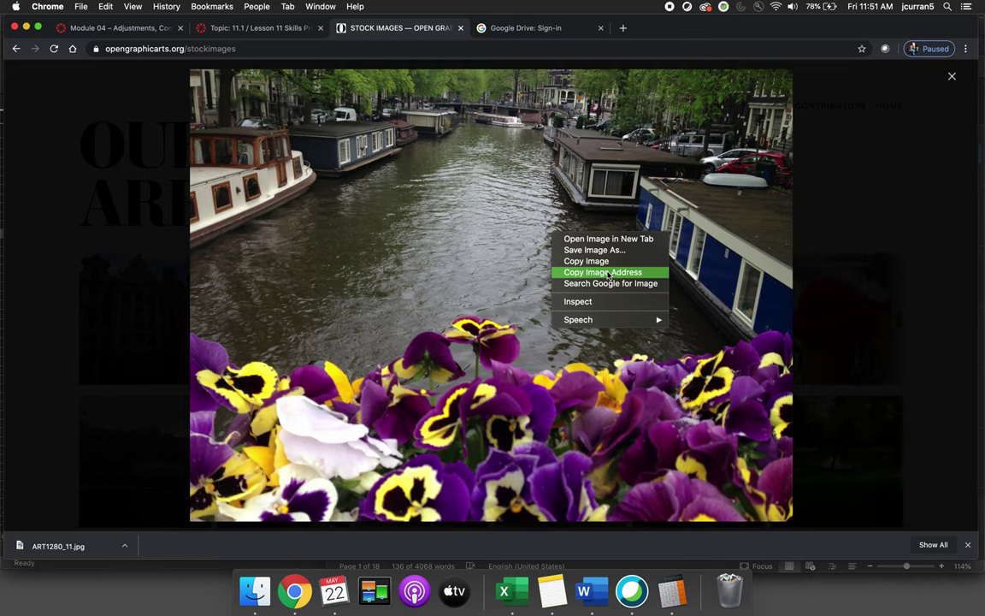
{"action": "left_click", "coordinate": [608, 273]}
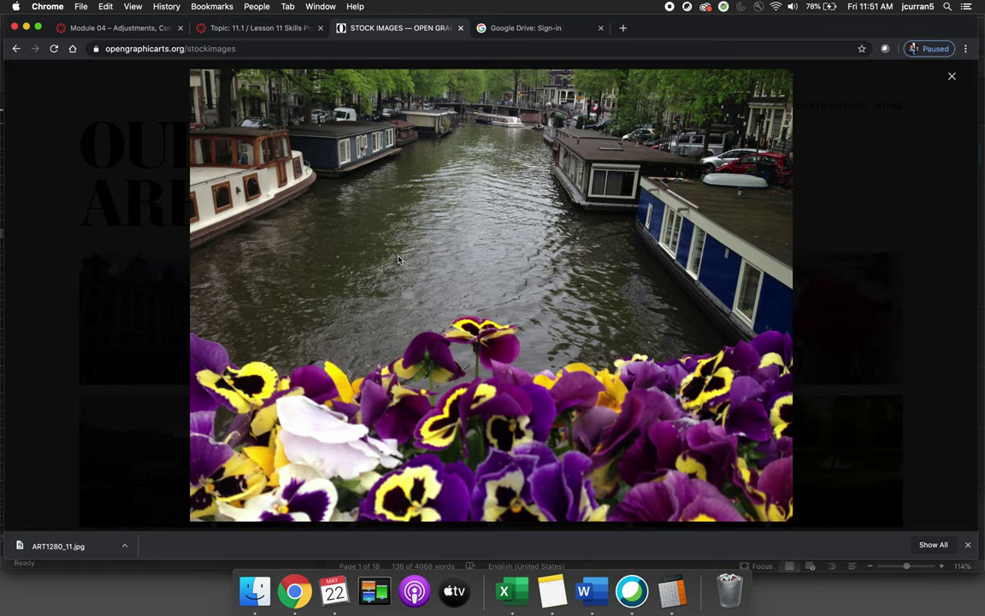
Back in Canvas, embed the canal photo in the reply from its pasted image URL
{"action": "left_click", "coordinate": [247, 28]}
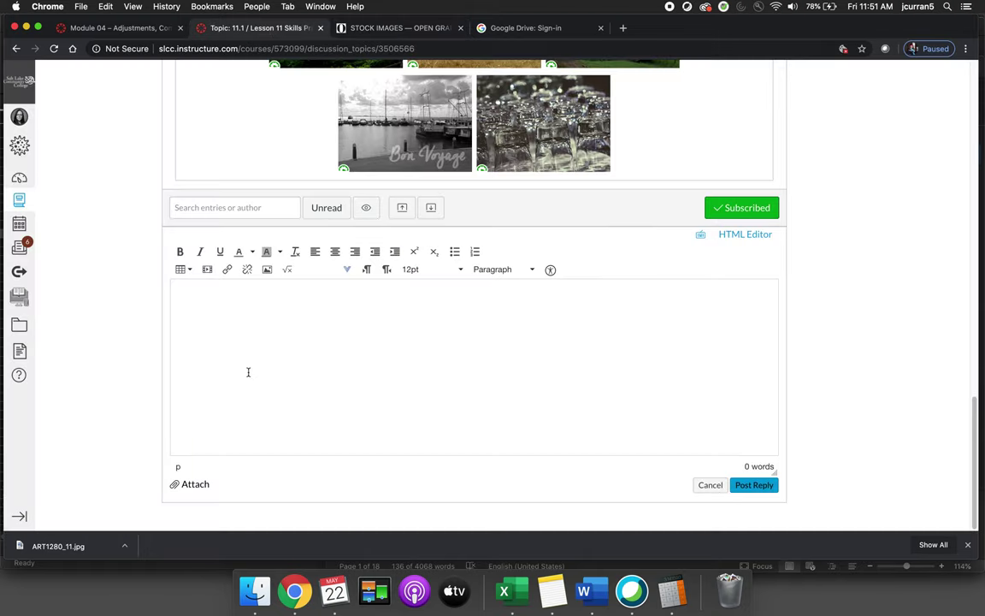
{"action": "left_click", "coordinate": [268, 272]}
{"action": "left_click", "coordinate": [373, 224]}
{"action": "key", "text": "super+v"}
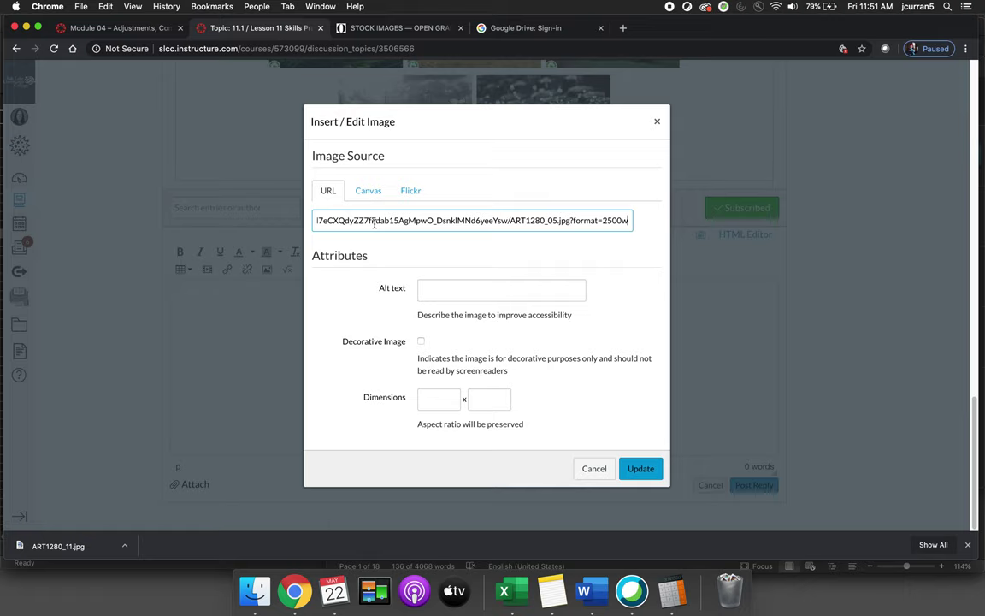
{"action": "left_click", "coordinate": [641, 468]}
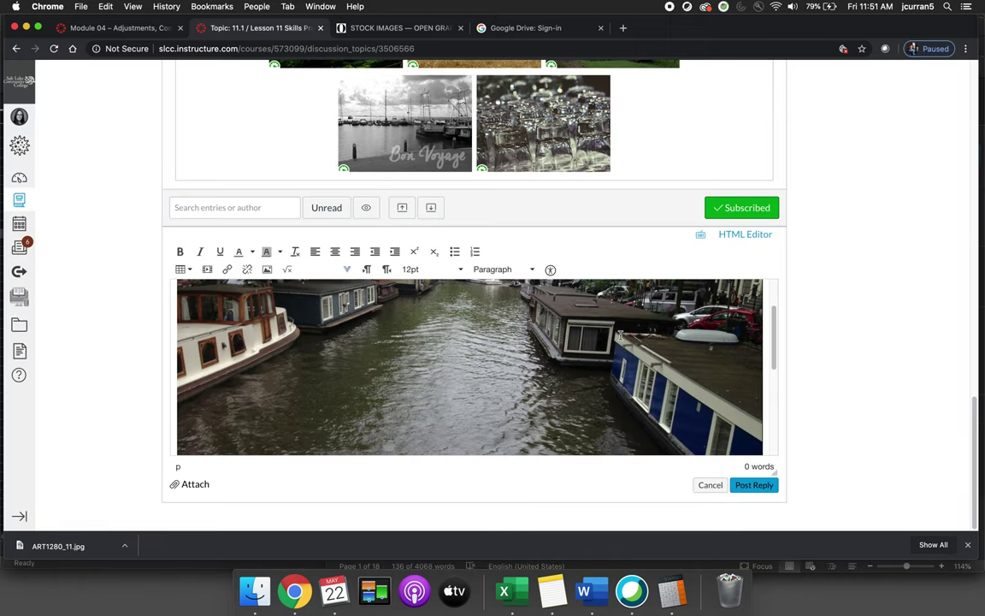
Shrink the canal photo from about 810 x 607 down to about 396 x 297
{"action": "left_click", "coordinate": [619, 336]}
{"action": "scroll", "coordinate": [619, 336], "scroll_direction": "up", "scroll_amount": 1}
{"action": "left_click_drag", "start_coordinate": [762, 293], "coordinate": [528, 412]}
{"action": "scroll", "coordinate": [609, 352], "scroll_direction": "down", "scroll_amount": 2}
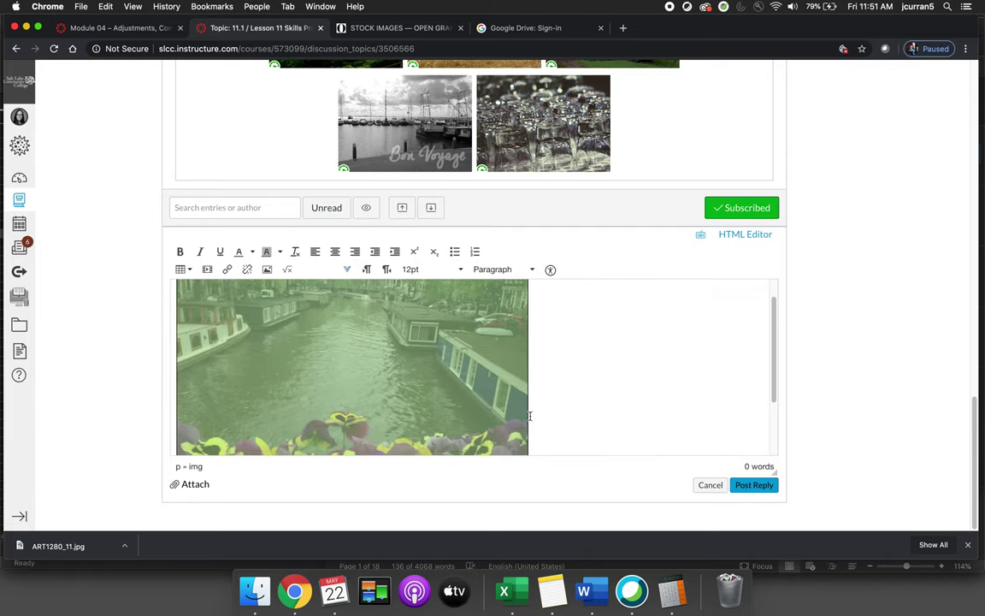
{"action": "scroll", "coordinate": [609, 352], "scroll_direction": "up", "scroll_amount": 2}
{"action": "left_click_drag", "start_coordinate": [527, 293], "coordinate": [408, 361]}
{"action": "left_click", "coordinate": [468, 343]}
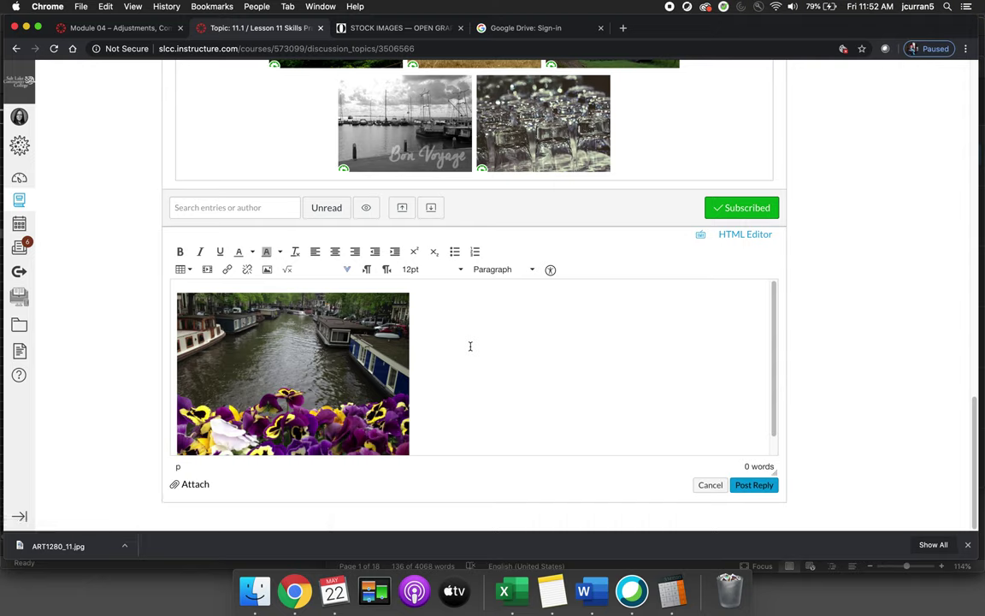
Delete the canal photo from the reply and switch to the Google Drive sign-in tab
{"action": "left_click", "coordinate": [294, 360]}
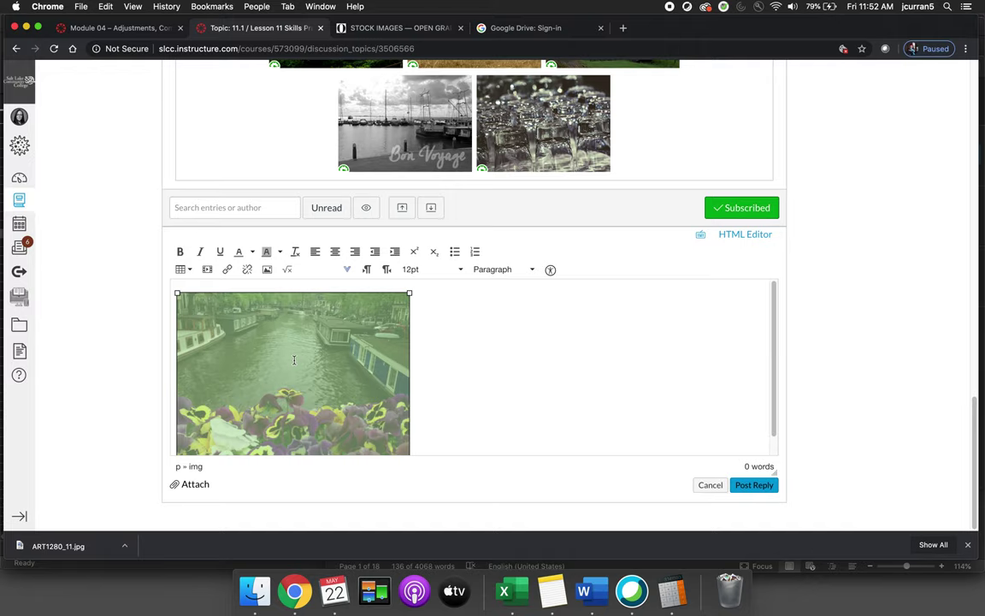
{"action": "key", "text": "BackSpace"}
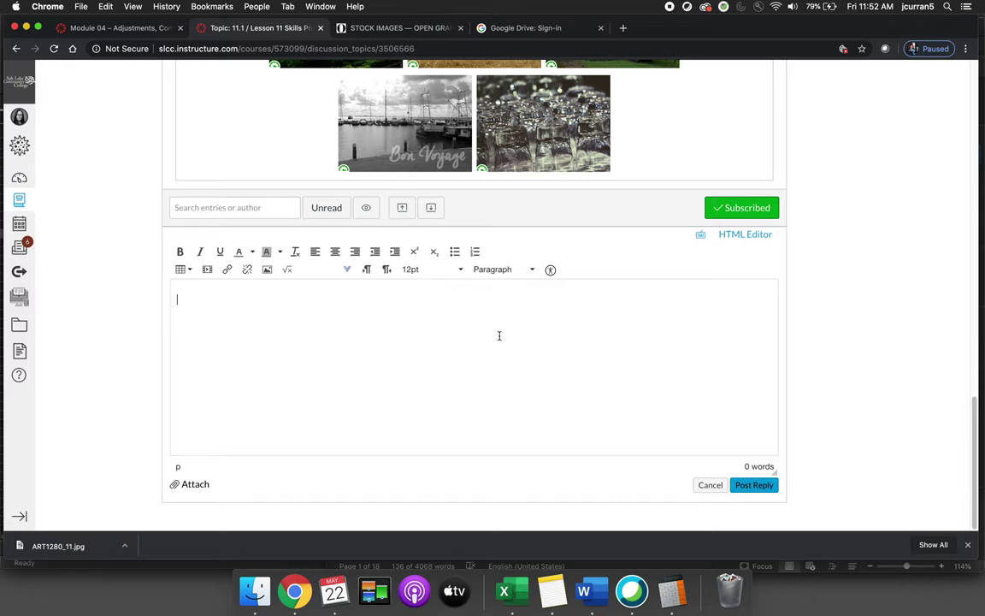
{"action": "left_click", "coordinate": [526, 29]}
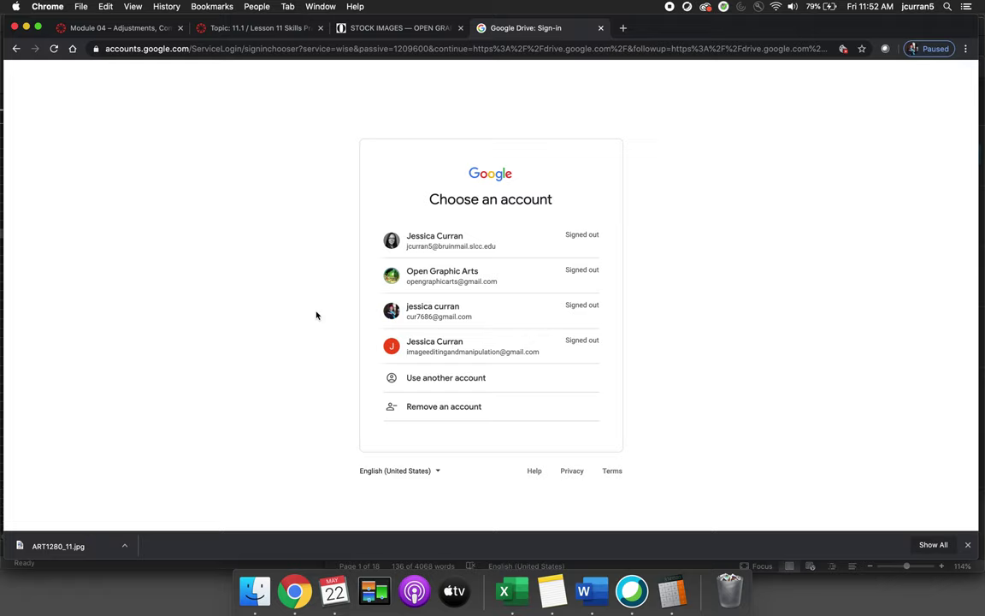
Go to drive.google.com and sign in with the college account
{"action": "left_click", "coordinate": [327, 49]}
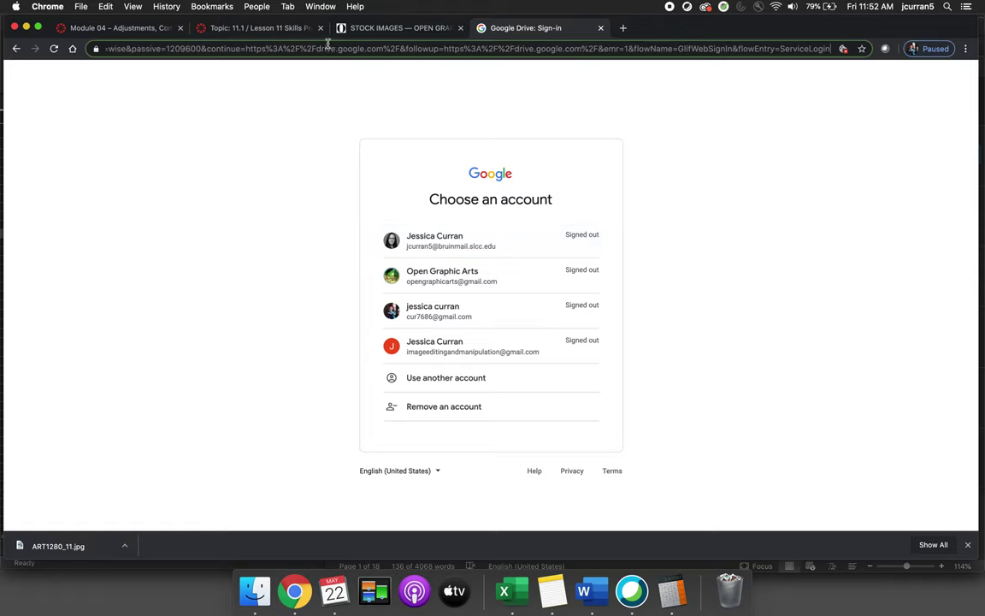
{"action": "type", "text": "drive.google.com"}
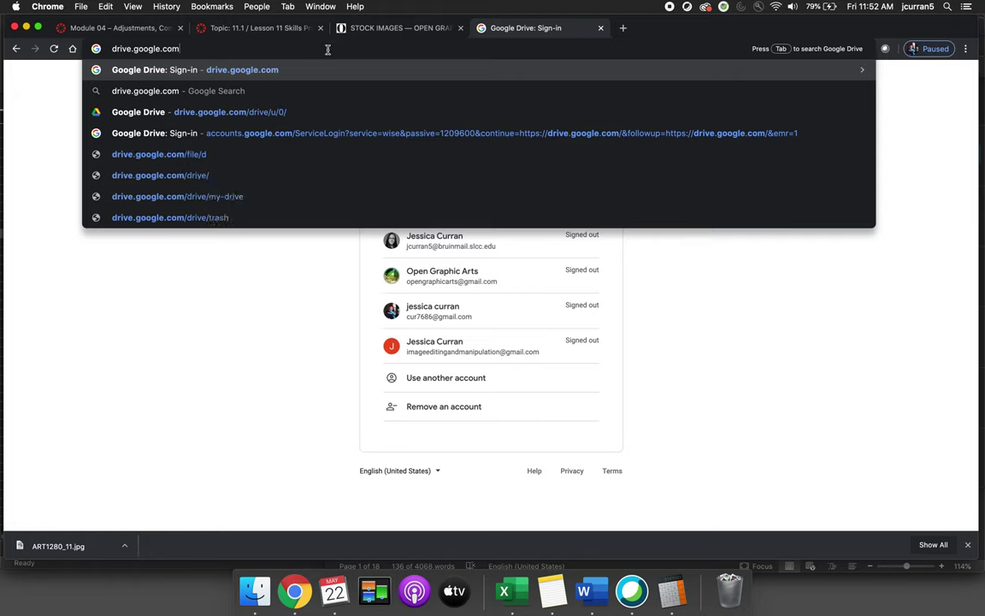
{"action": "key", "text": "Return"}
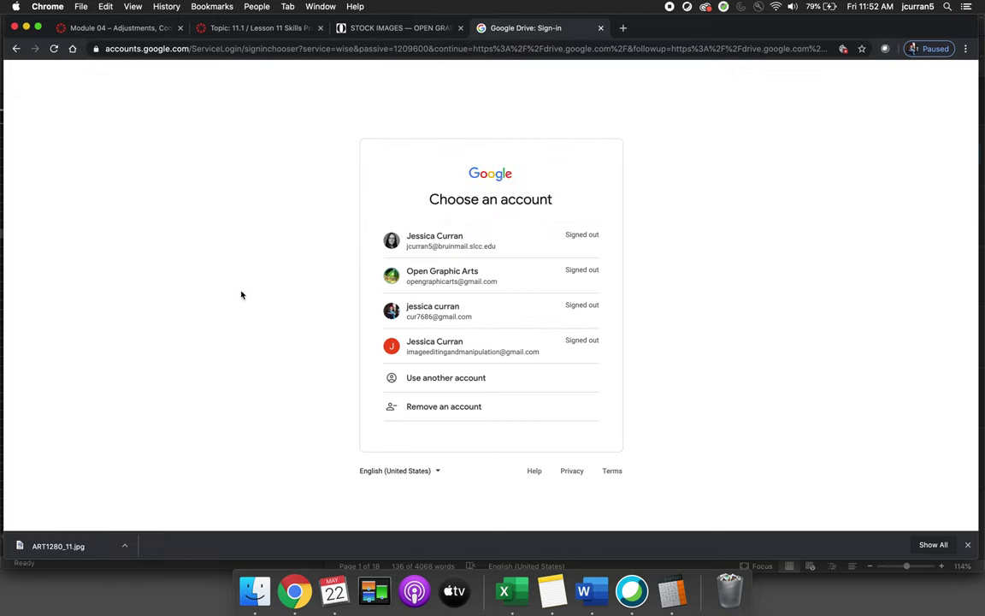
{"action": "left_click", "coordinate": [436, 248]}
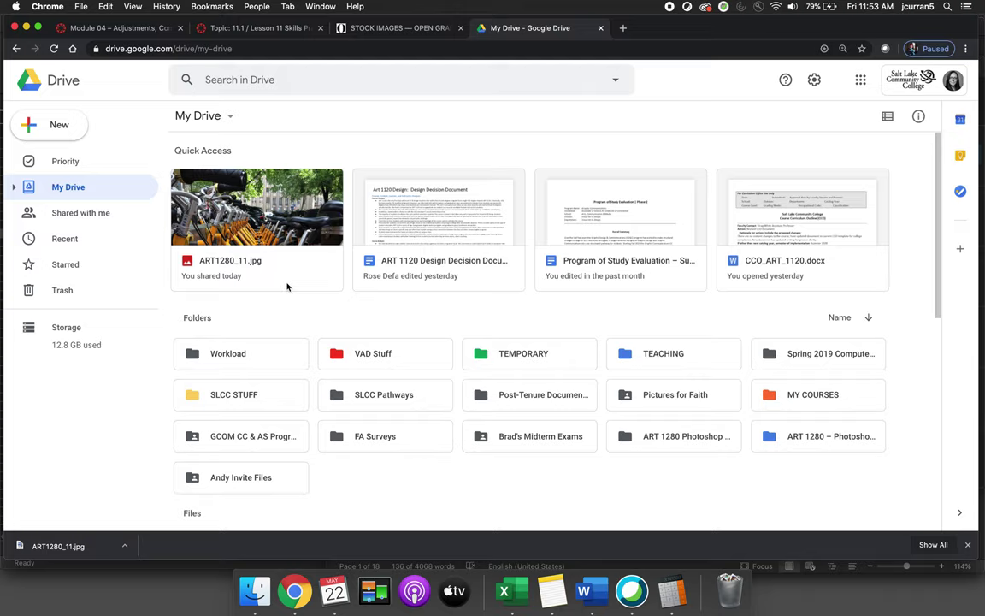
Open the ART 1280 Photoshop Software folder, then its Lesson 01 folder
{"action": "left_click", "coordinate": [646, 441]}
{"action": "double_click", "coordinate": [646, 441]}
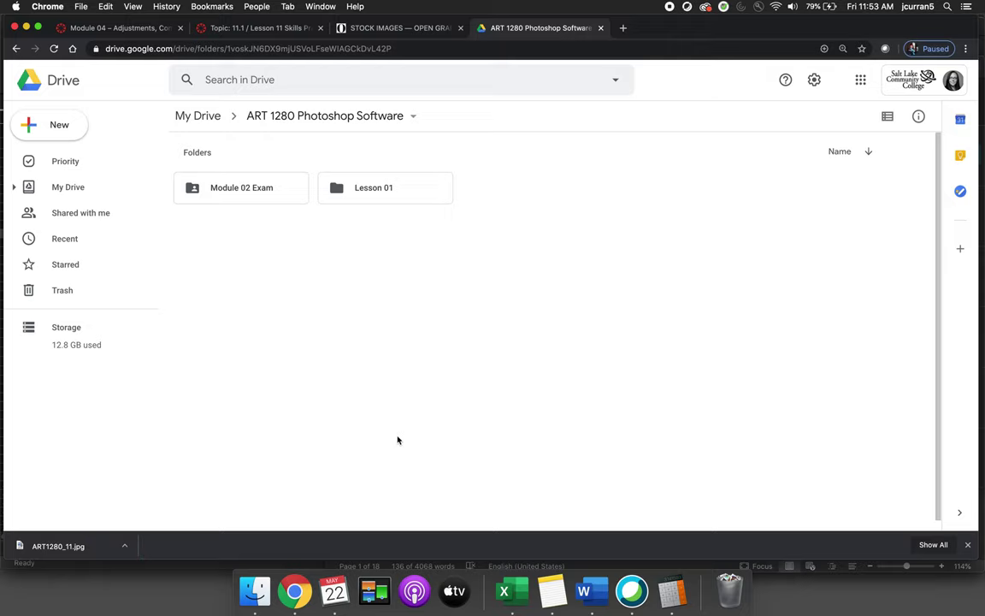
{"action": "left_click", "coordinate": [231, 182]}
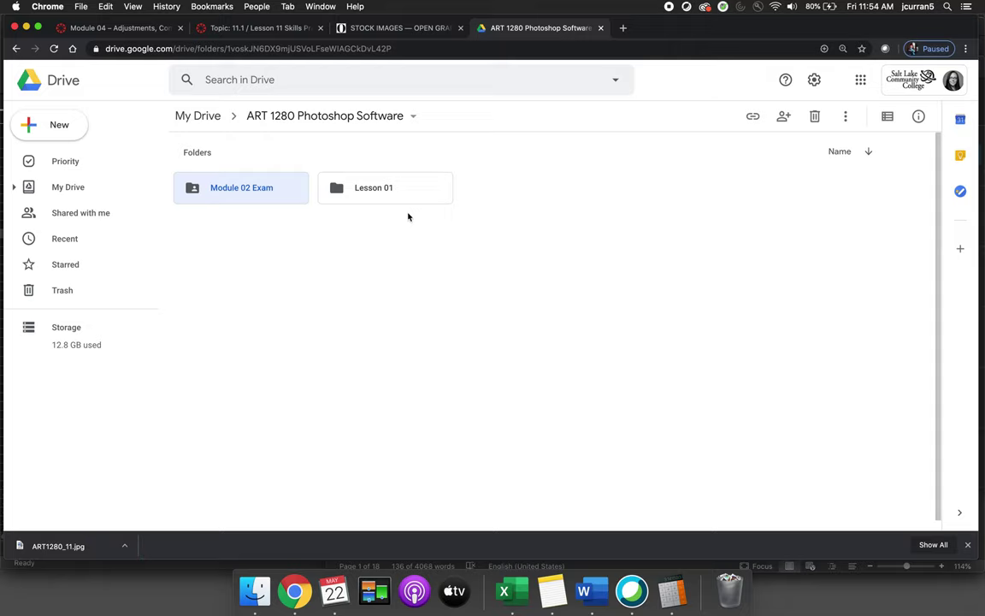
{"action": "double_click", "coordinate": [370, 187]}
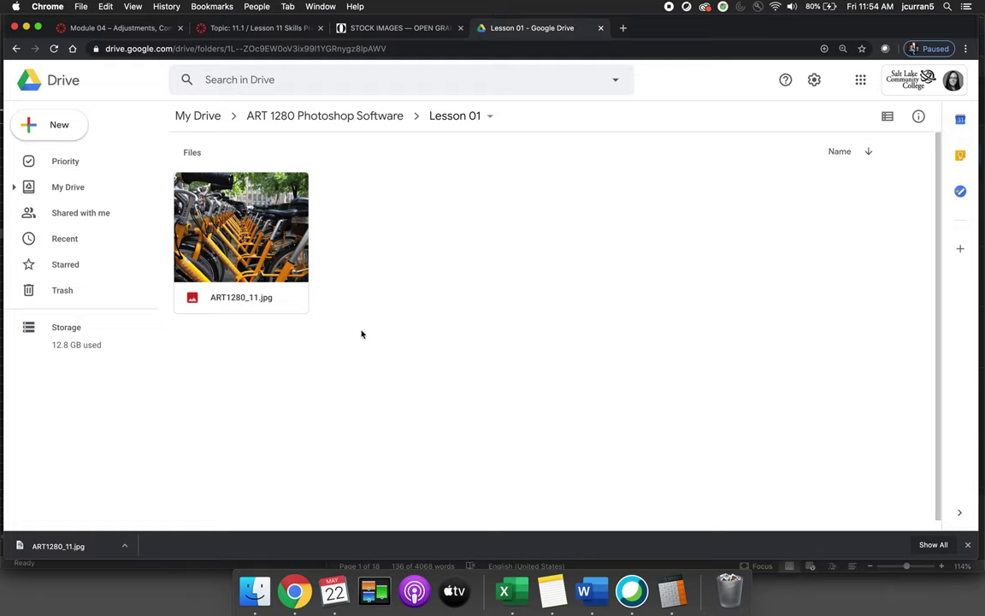
Preview ART1280_11.jpg full-screen after opening and dismissing the New menu twice
{"action": "left_click", "coordinate": [67, 122]}
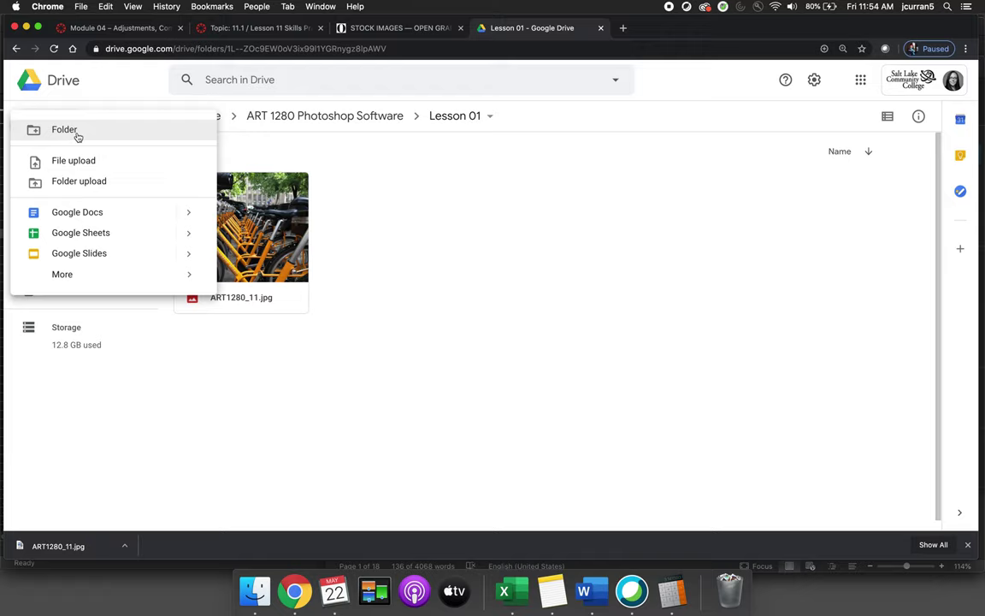
{"action": "left_click", "coordinate": [212, 418]}
{"action": "left_click", "coordinate": [39, 124]}
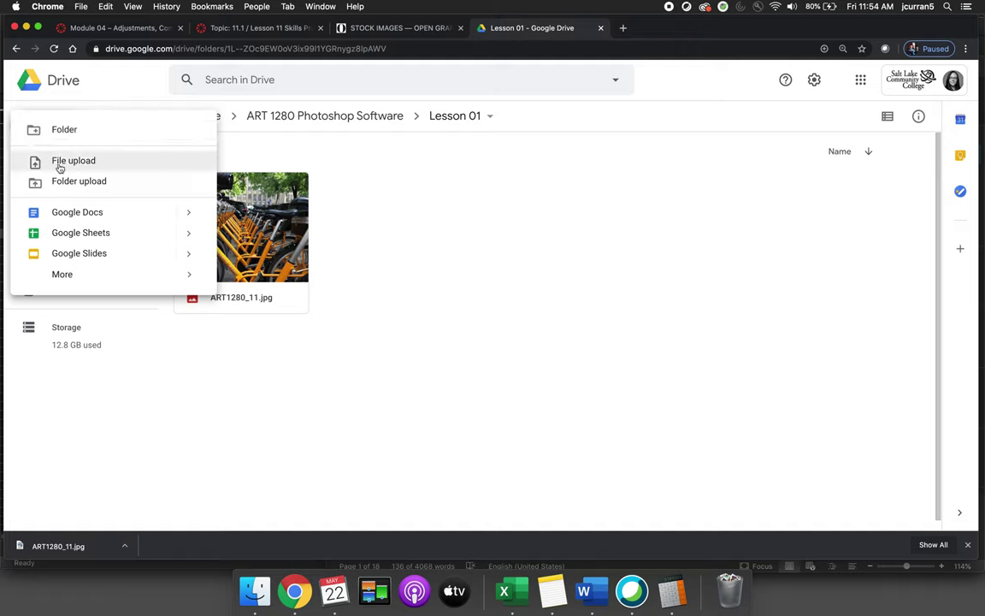
{"action": "left_click", "coordinate": [339, 242]}
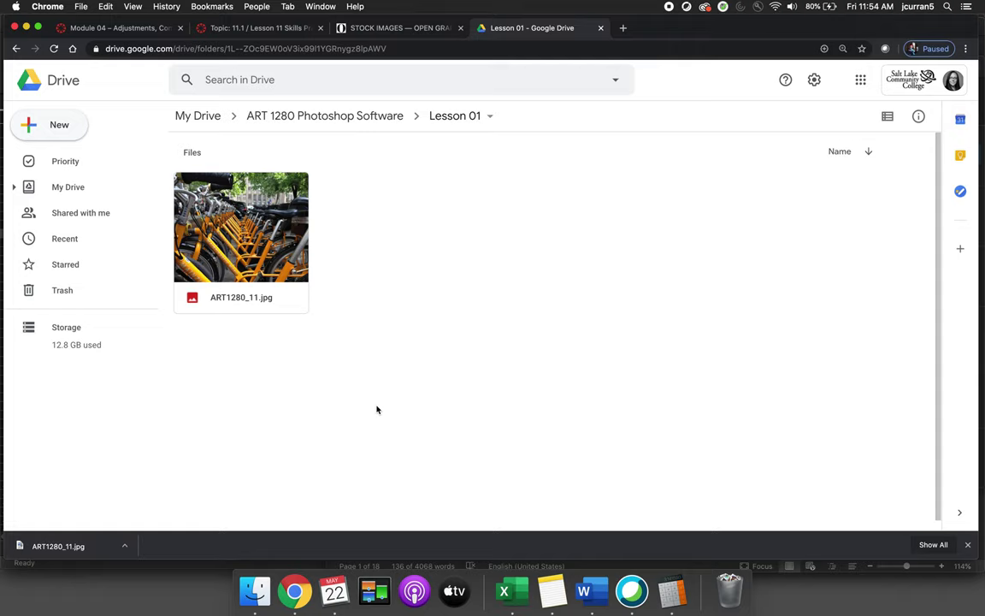
{"action": "left_click", "coordinate": [246, 231]}
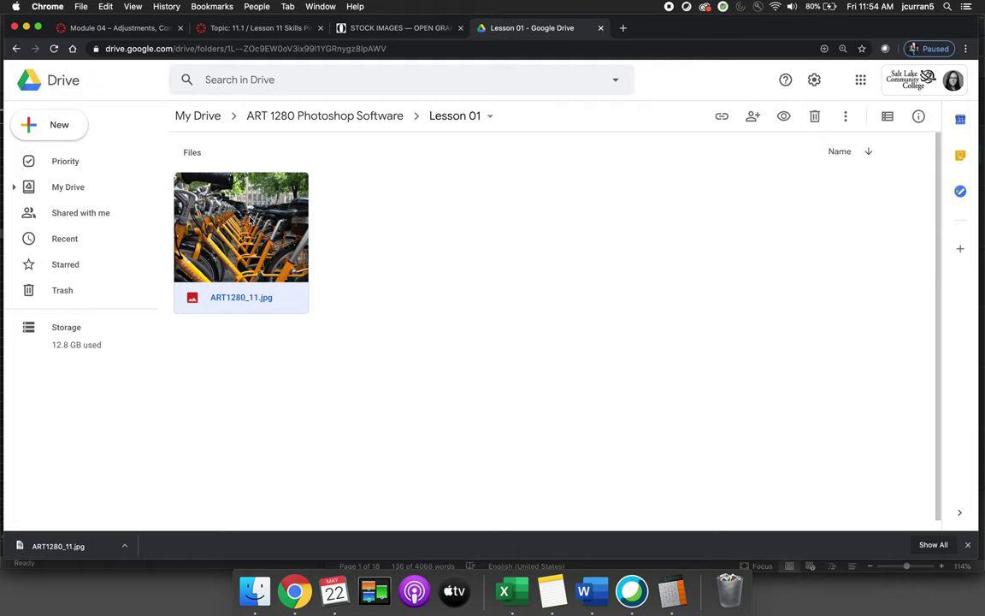
{"action": "double_click", "coordinate": [250, 221]}
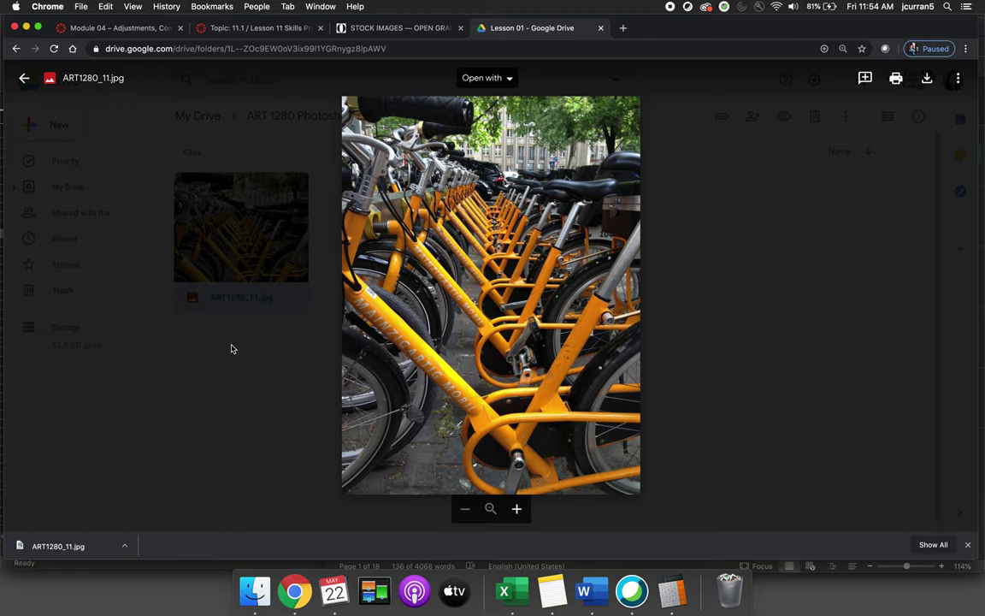
Copy the photo preview's web address and return to the Canvas reply
{"action": "left_click", "coordinate": [334, 49]}
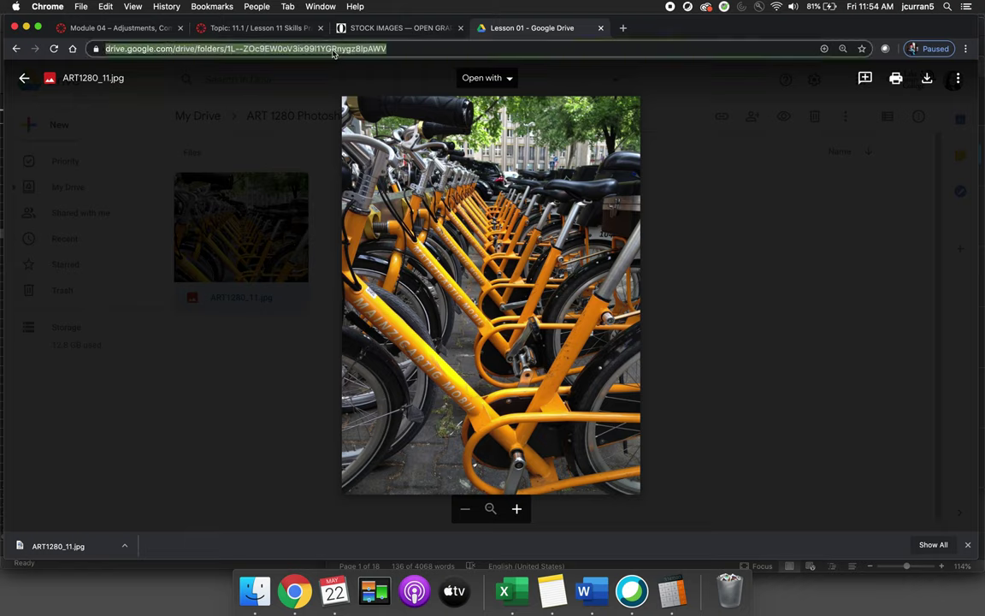
{"action": "left_click", "coordinate": [246, 29]}
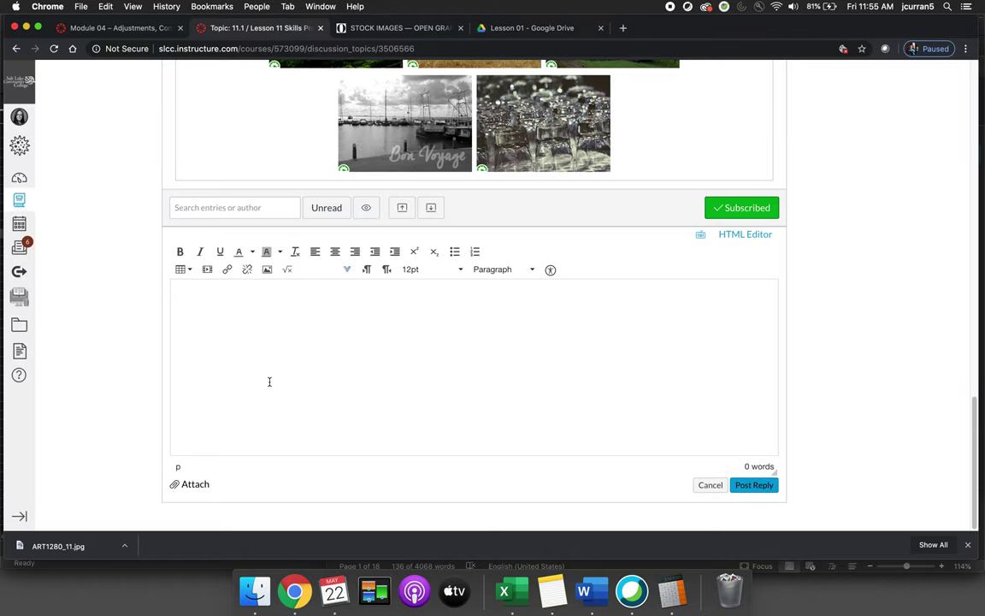
Embed the Drive preview address as an image URL, which leaves the reply empty, then return to Drive
{"action": "left_click", "coordinate": [267, 269]}
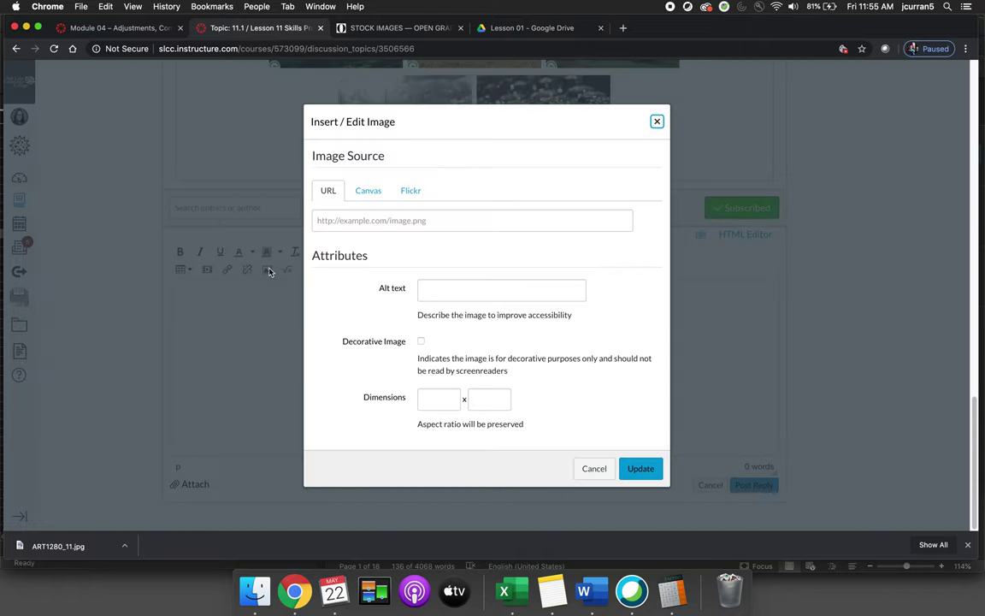
{"action": "left_click", "coordinate": [366, 220]}
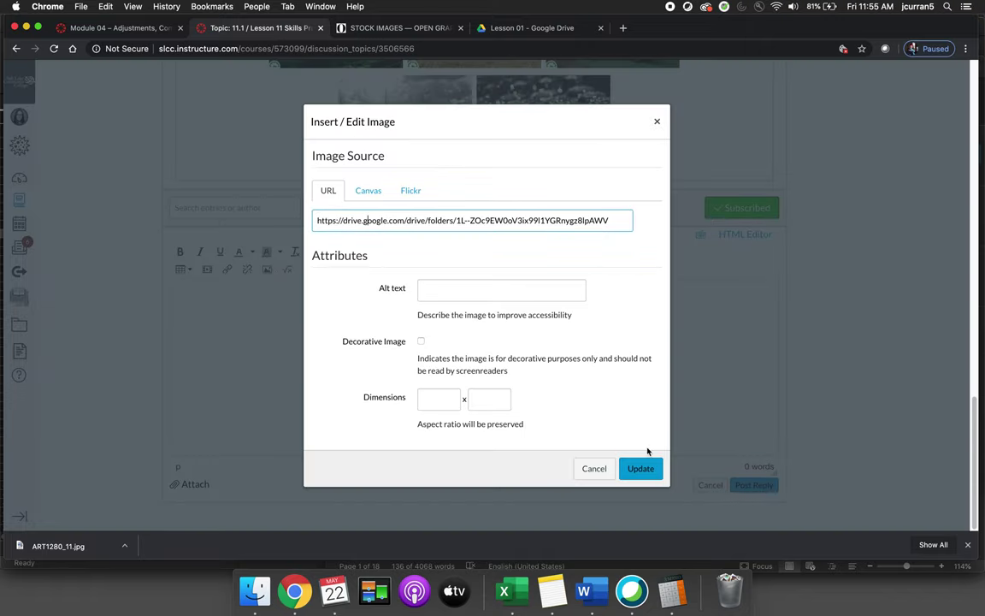
{"action": "left_click", "coordinate": [639, 468]}
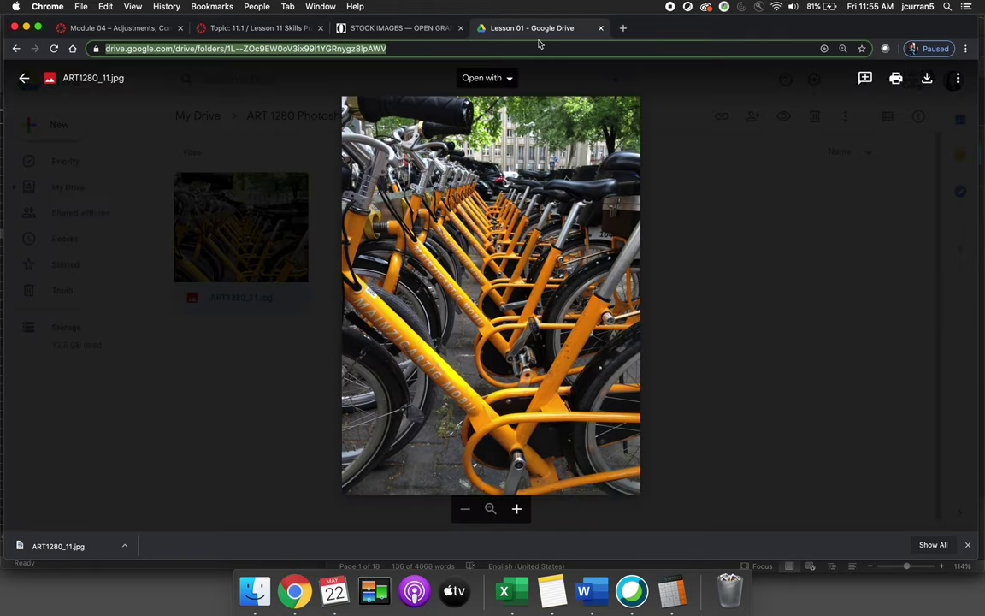
{"action": "left_click", "coordinate": [494, 29]}
Paste the Google Drive folder link into the Canvas discussion reply and post it
{"action": "left_click", "coordinate": [228, 27]}
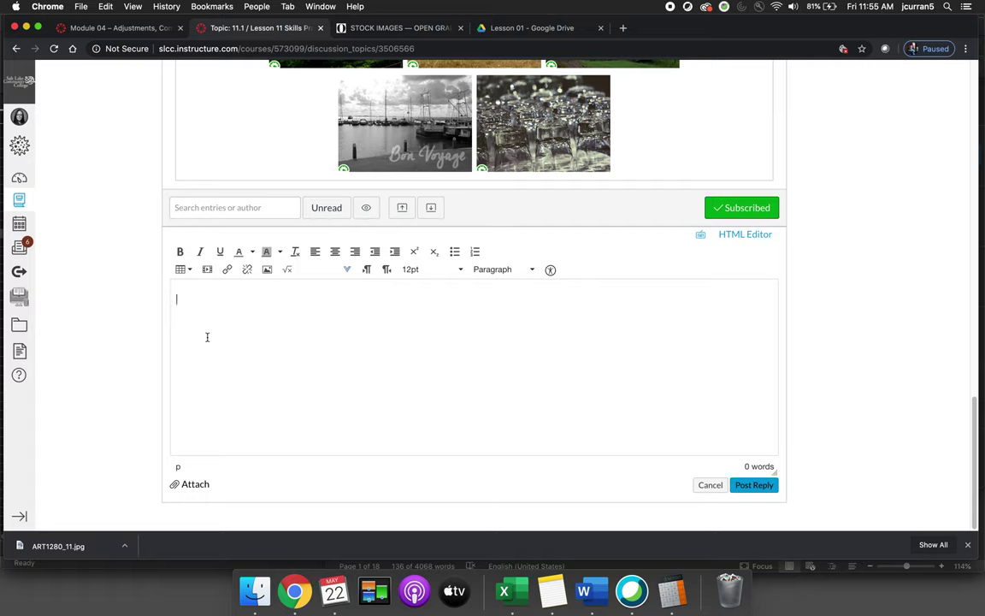
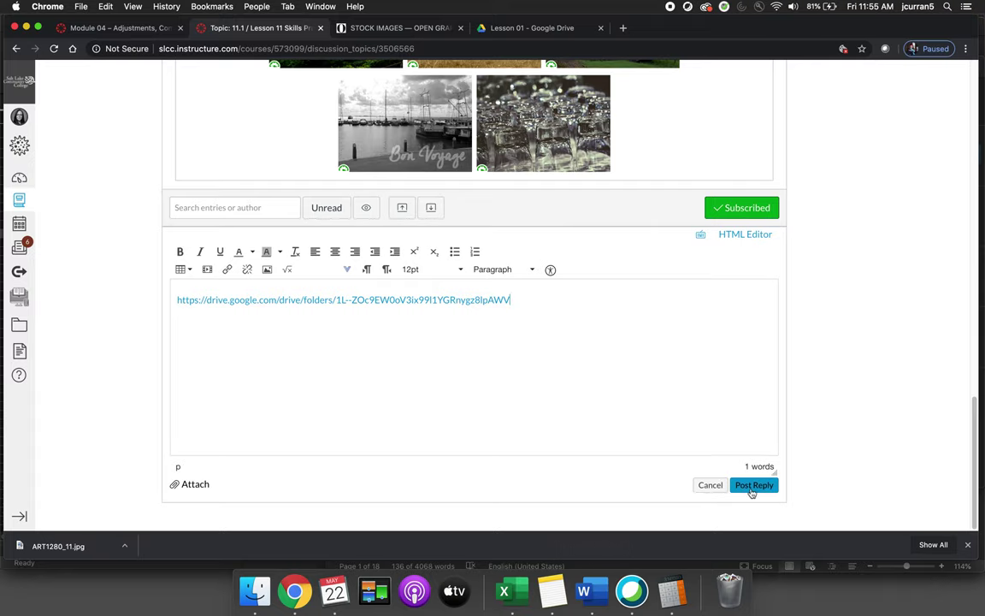
{"action": "left_click", "coordinate": [751, 486]}
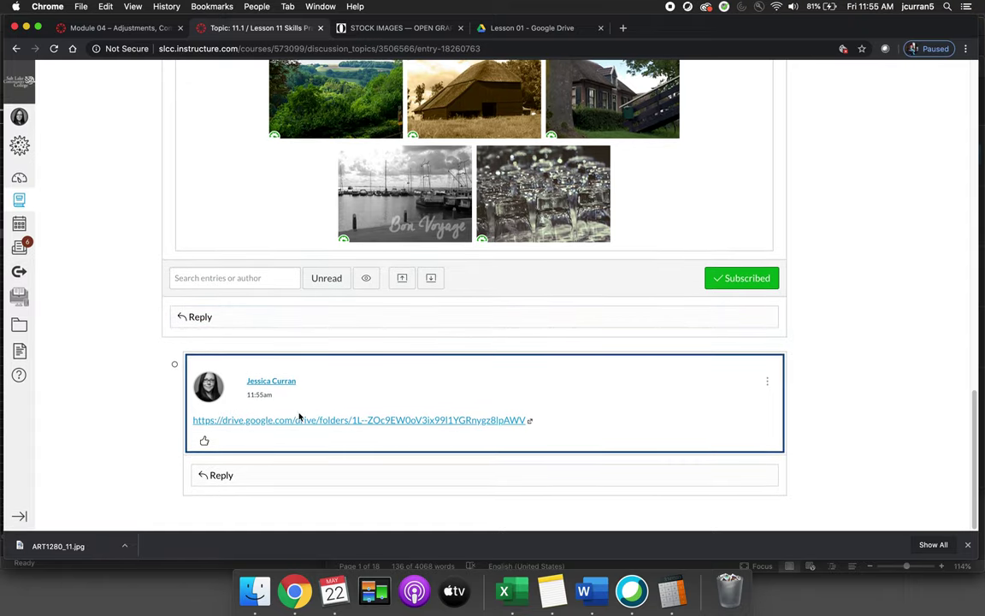
Follow the posted reply's Drive link to the Lesson 01 folder and preview ART1280_11.jpg full-screen
{"action": "left_click", "coordinate": [301, 419]}
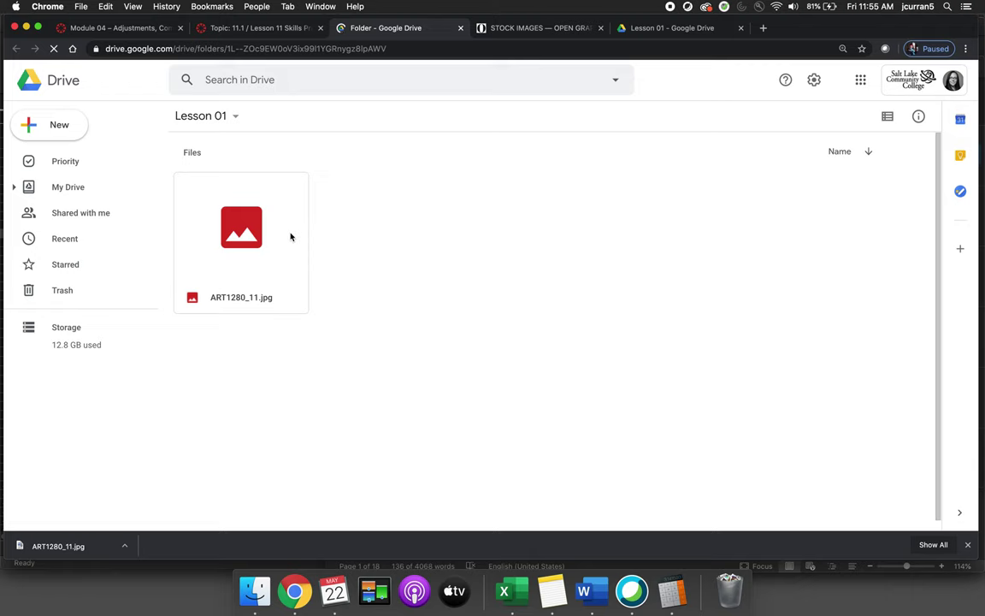
{"action": "left_click", "coordinate": [242, 229]}
{"action": "double_click", "coordinate": [243, 229]}
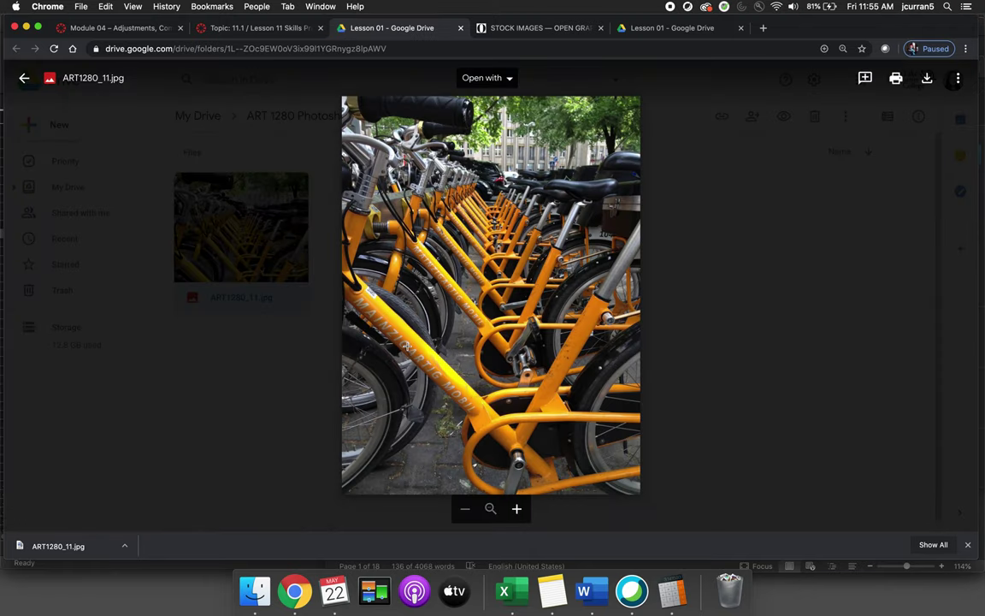
{"action": "left_click", "coordinate": [260, 27]}
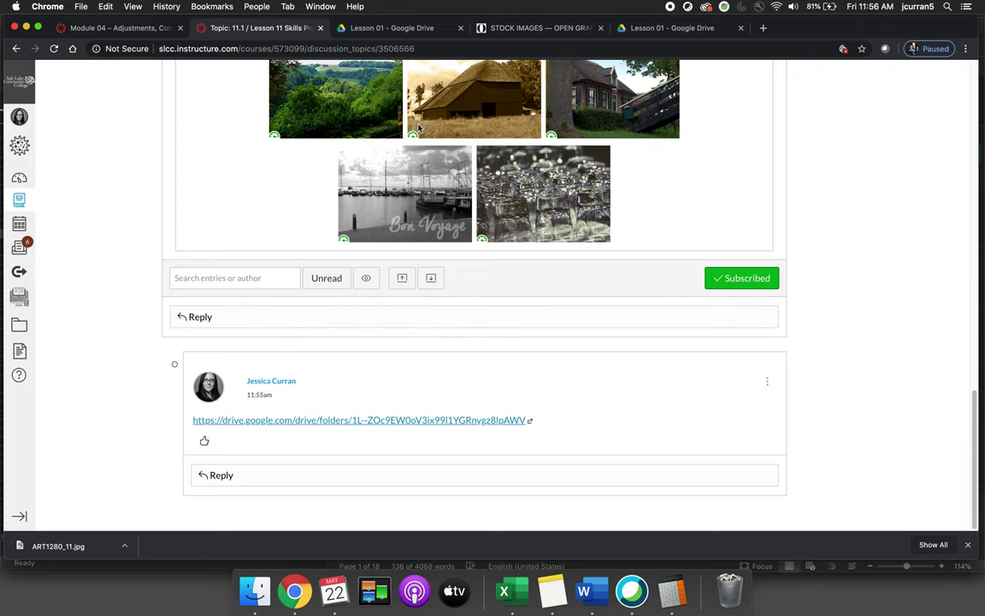
{"action": "left_click", "coordinate": [418, 28]}
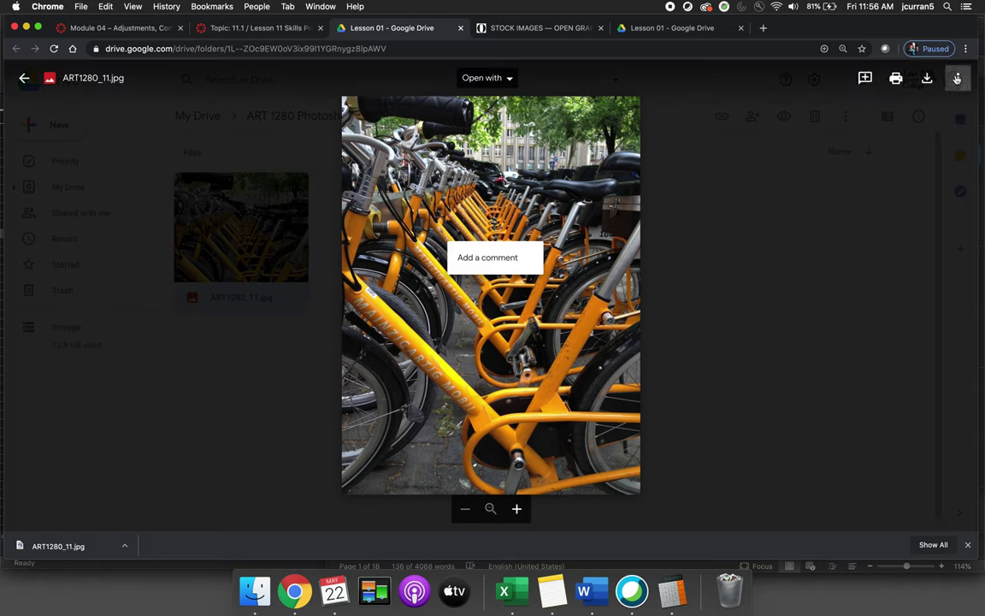
Open ART1280_11.jpg in its own window and copy its iframe code from the Embed item dialog
{"action": "left_click", "coordinate": [959, 77]}
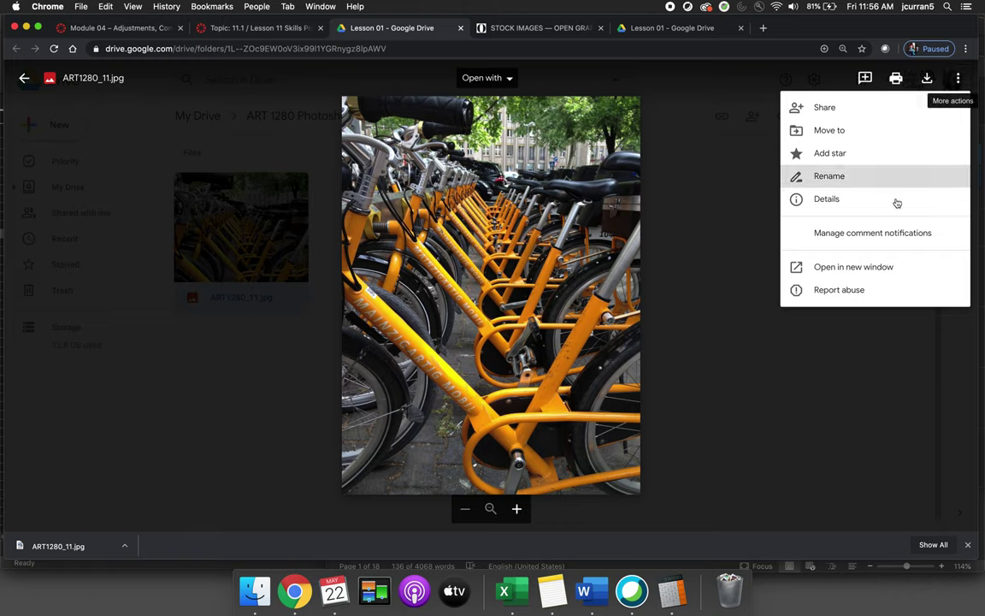
{"action": "left_click", "coordinate": [847, 268]}
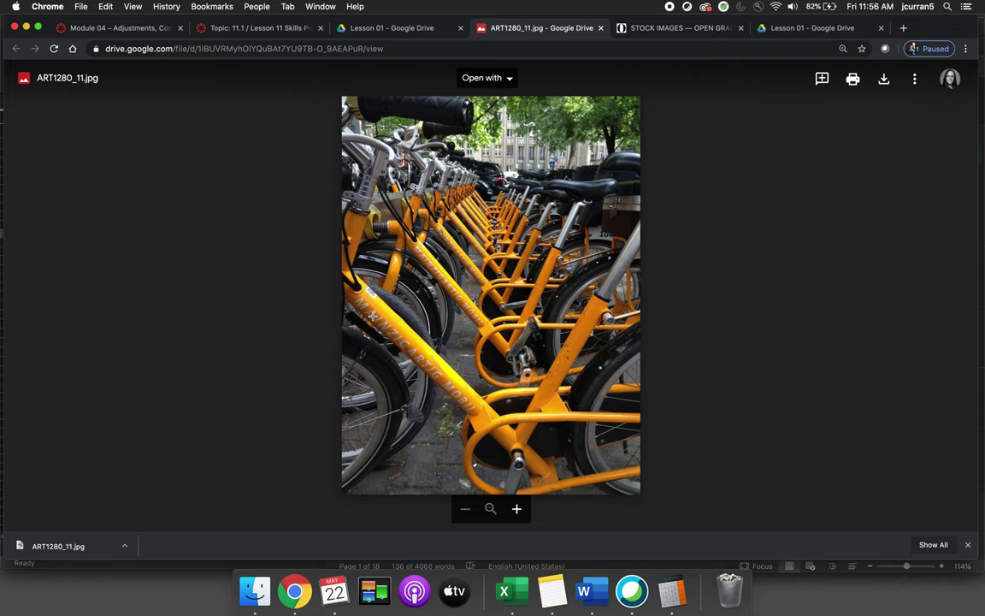
{"action": "left_click", "coordinate": [916, 80]}
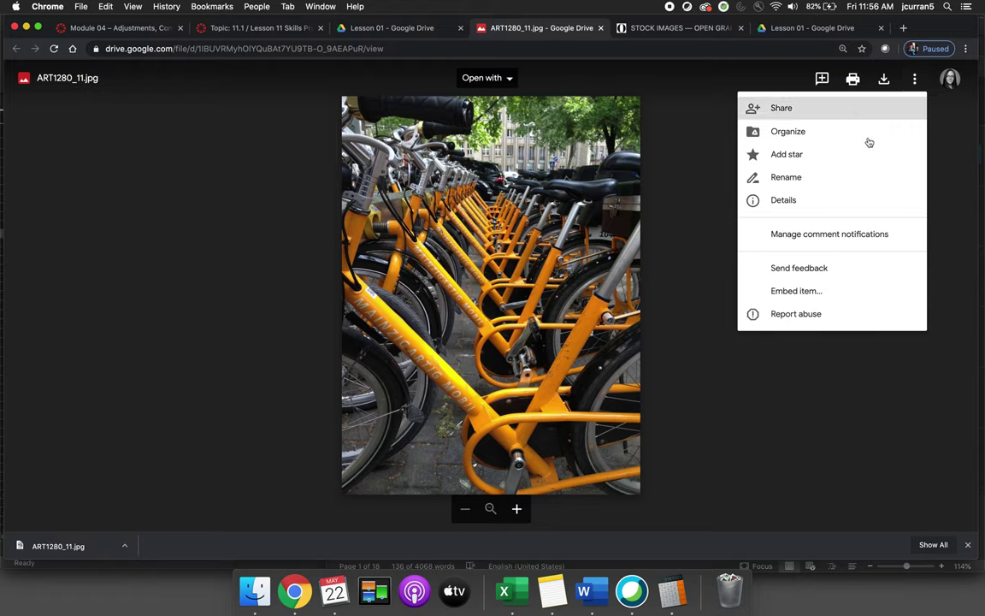
{"action": "left_click", "coordinate": [795, 291]}
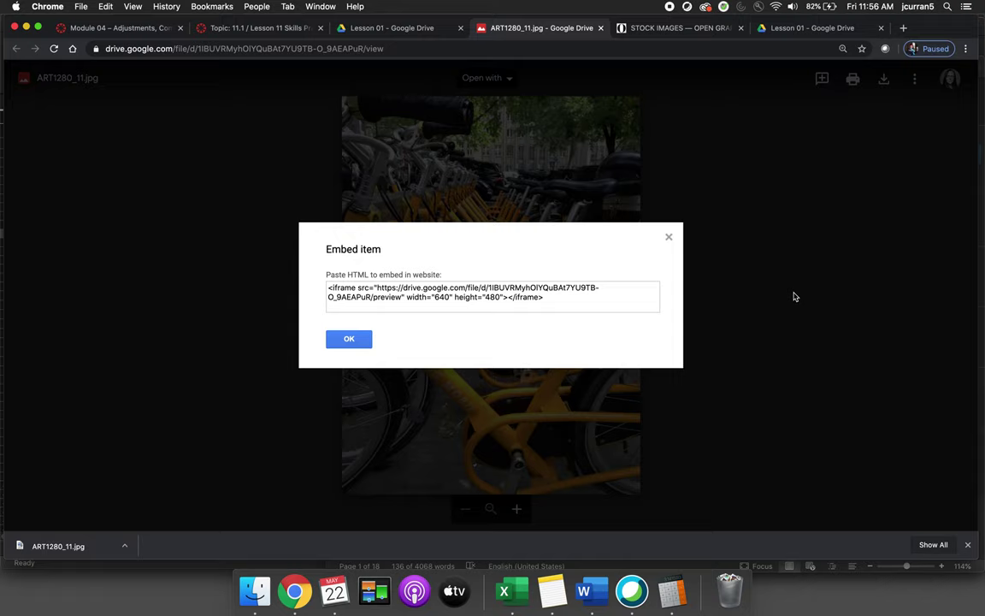
{"action": "left_click_drag", "start_coordinate": [518, 295], "coordinate": [336, 268]}
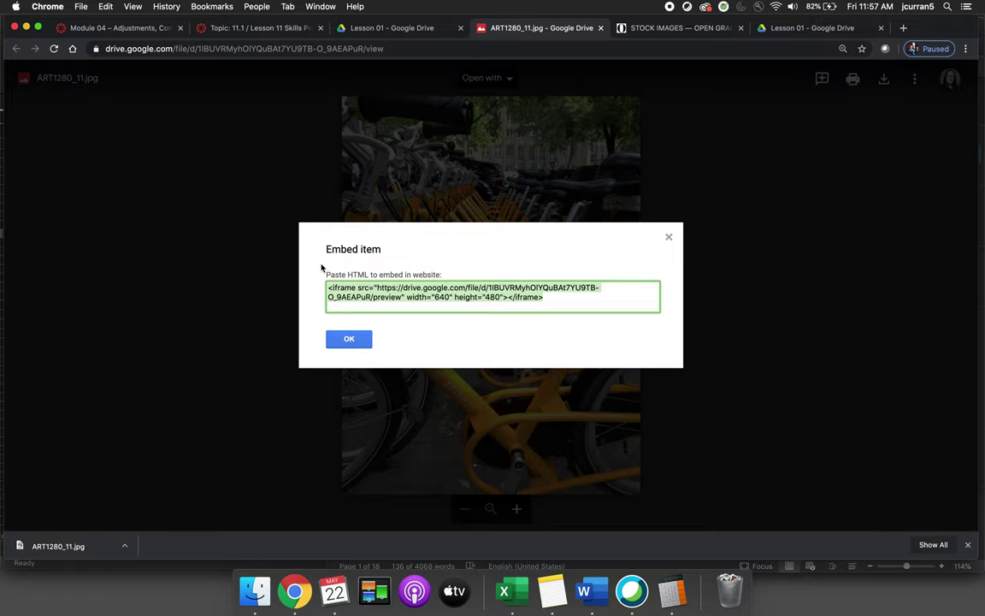
{"action": "left_click", "coordinate": [295, 306]}
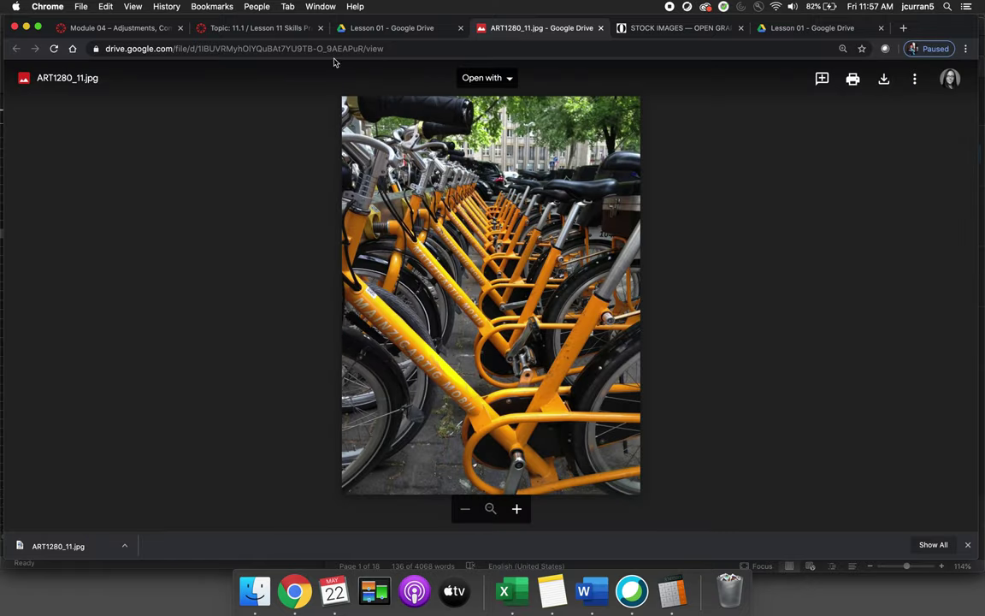
{"action": "left_click", "coordinate": [265, 28]}
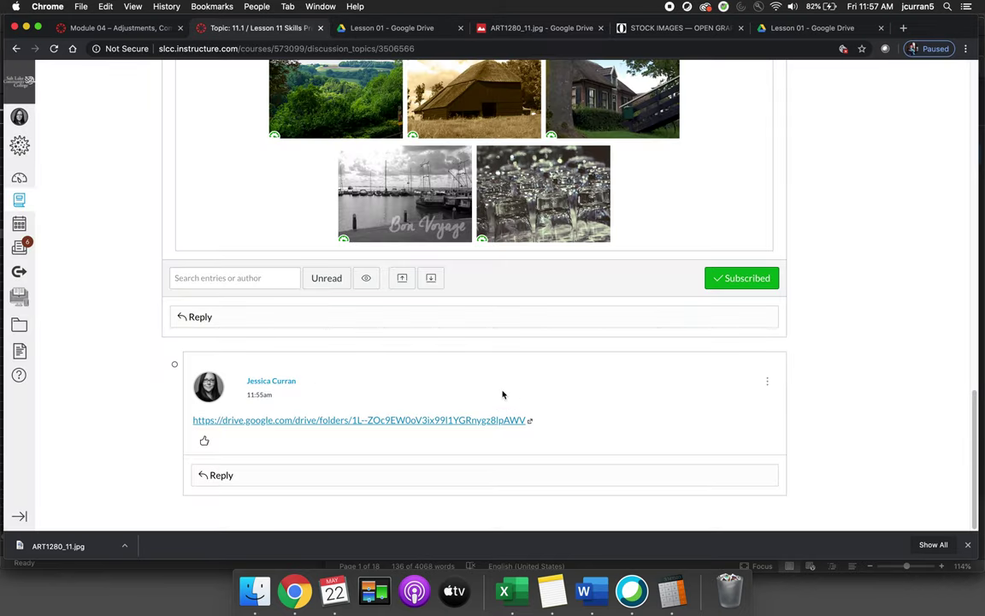
Start a new reply, paste the iframe code in the HTML Editor, and post it
{"action": "left_click", "coordinate": [267, 315]}
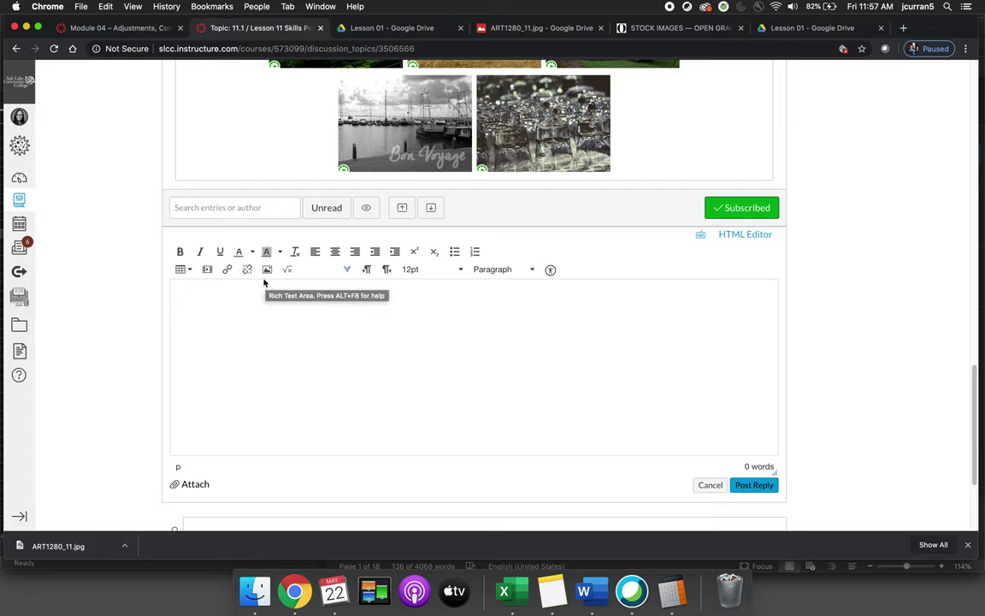
{"action": "left_click", "coordinate": [760, 236]}
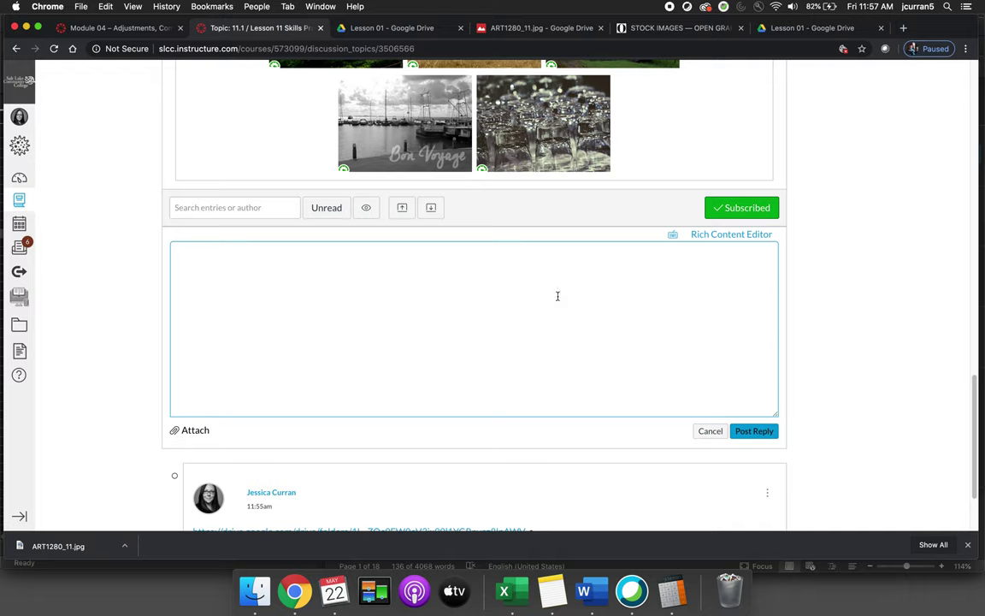
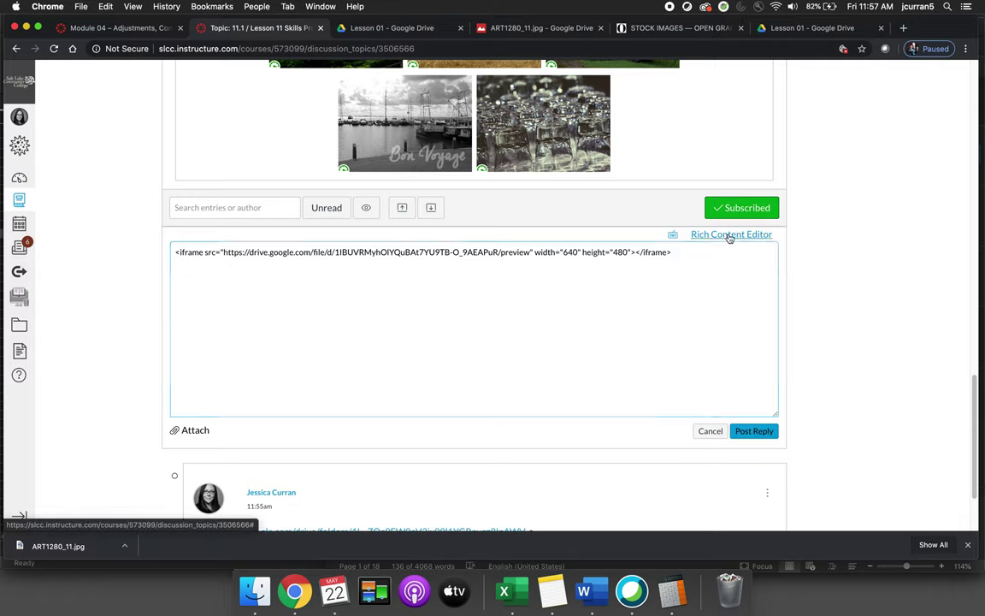
{"action": "left_click", "coordinate": [729, 236]}
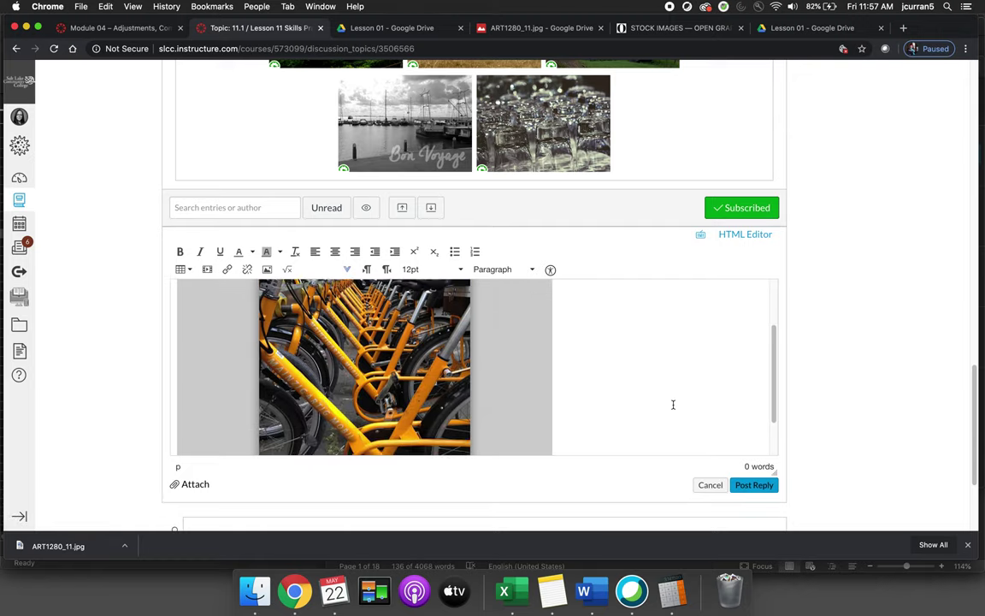
{"action": "left_click", "coordinate": [765, 484]}
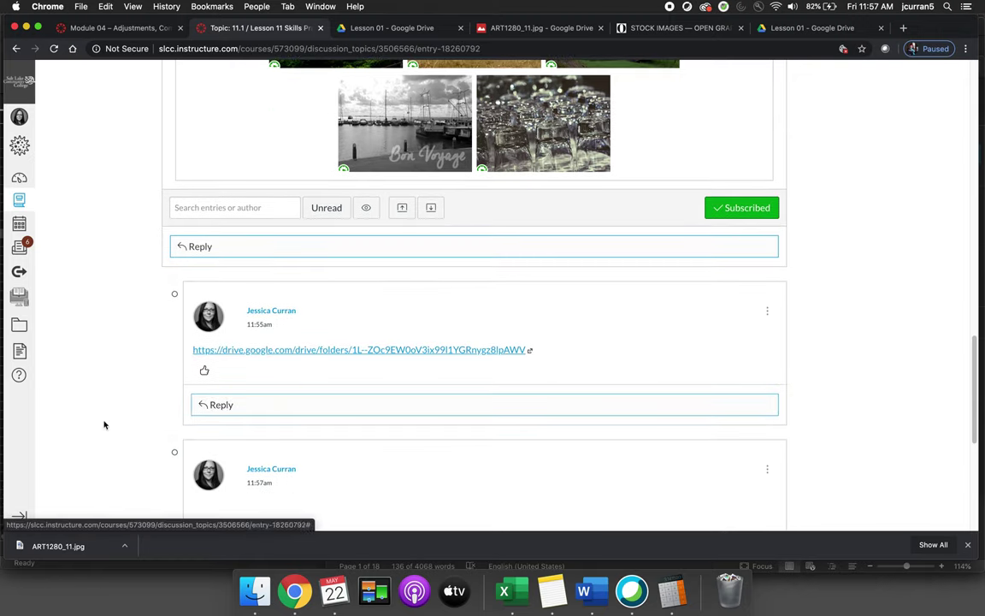
Check the bike photo in the new reply, then close the preview, STOCK IMAGES and duplicate Lesson 01 tabs
{"action": "scroll", "coordinate": [143, 368], "scroll_direction": "down", "scroll_amount": 5}
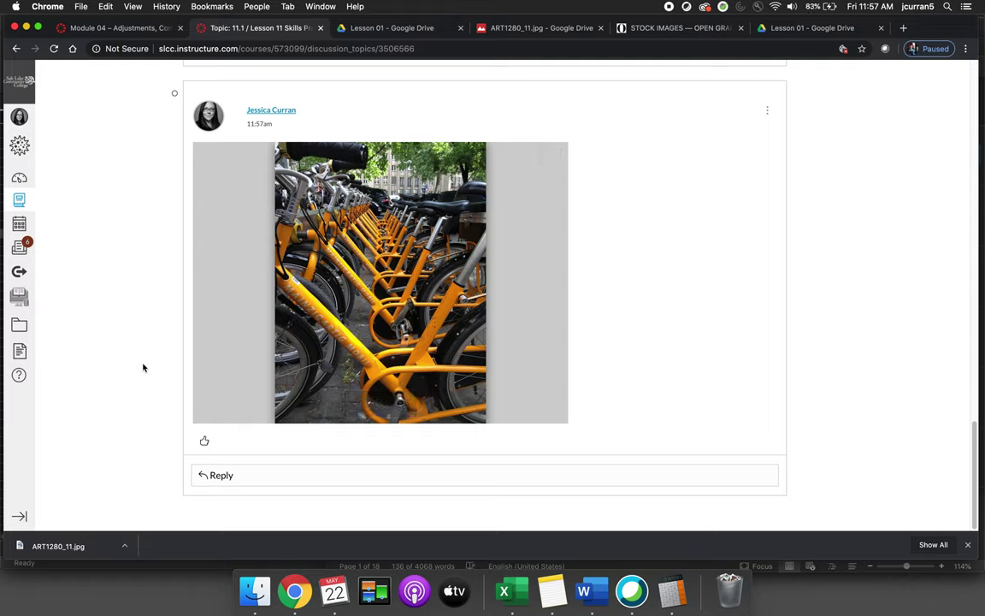
{"action": "left_click", "coordinate": [395, 29]}
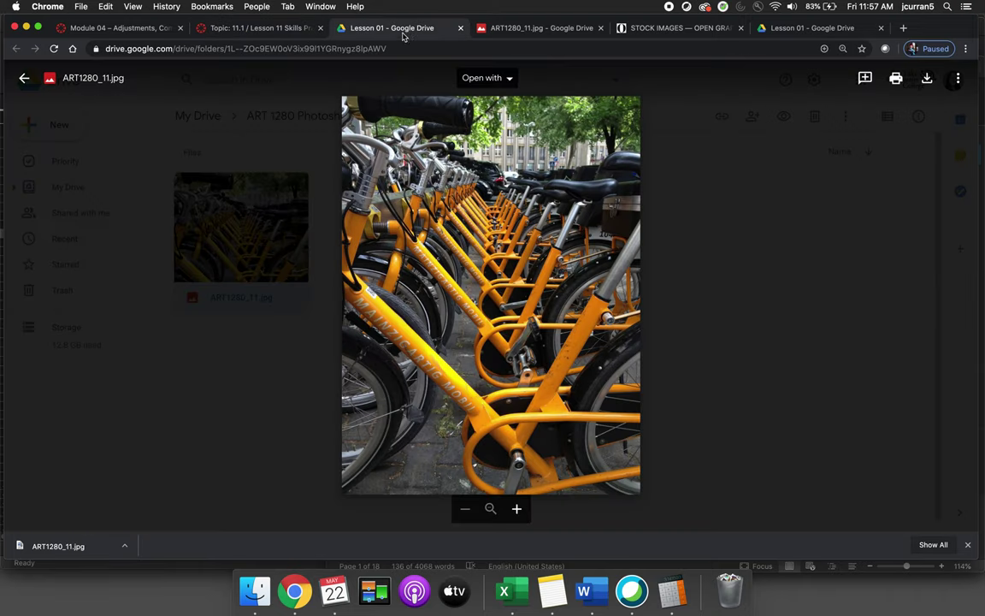
{"action": "left_click", "coordinate": [601, 27]}
{"action": "left_click", "coordinate": [600, 27]}
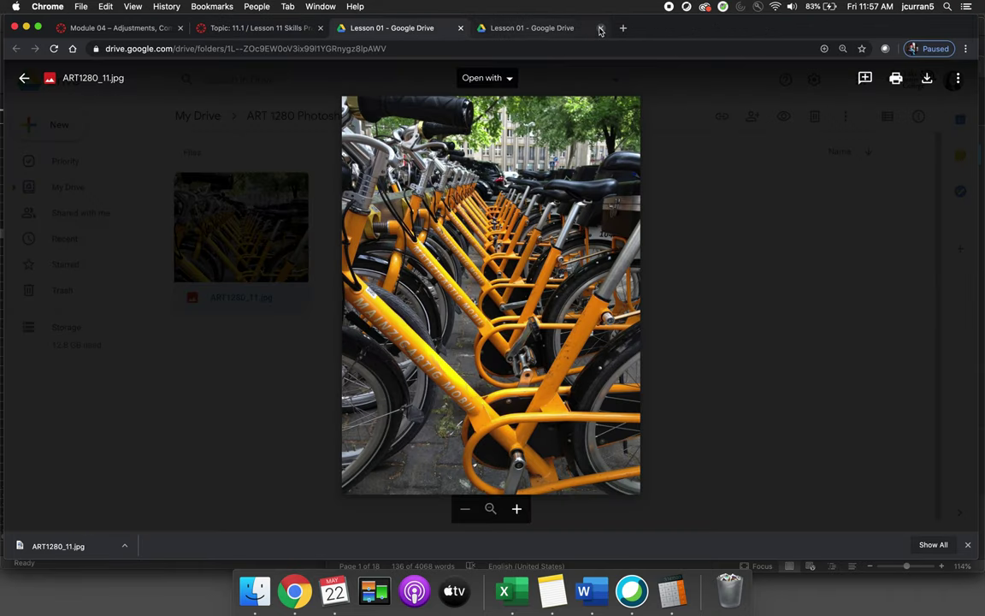
{"action": "left_click", "coordinate": [600, 27]}
{"action": "left_click", "coordinate": [197, 306]}
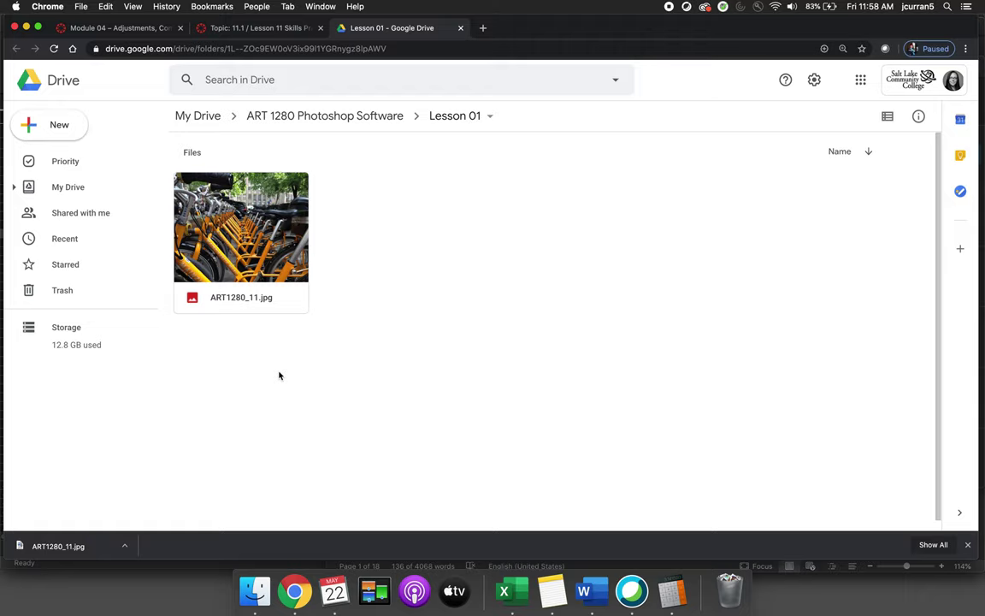
Turn link sharing off and back on for ART1280_11.jpg so college users with the link can view
{"action": "left_click", "coordinate": [277, 260]}
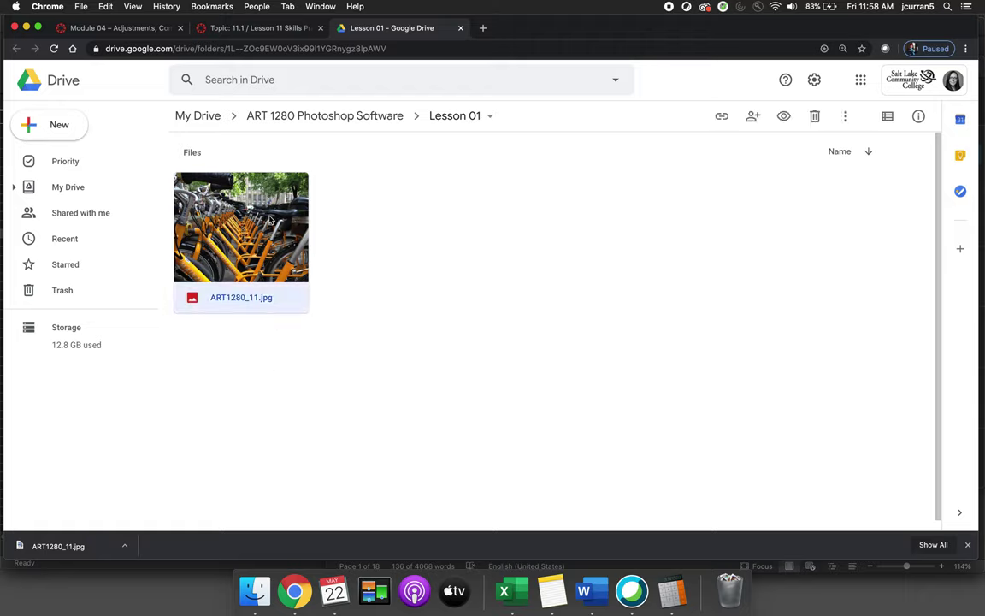
{"action": "left_click", "coordinate": [721, 118]}
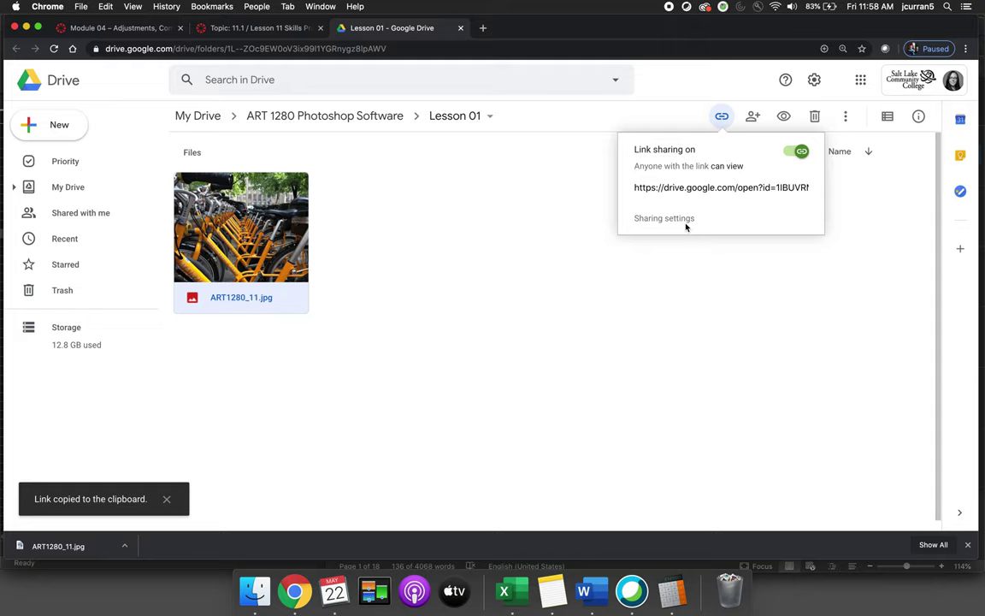
{"action": "left_click", "coordinate": [801, 150]}
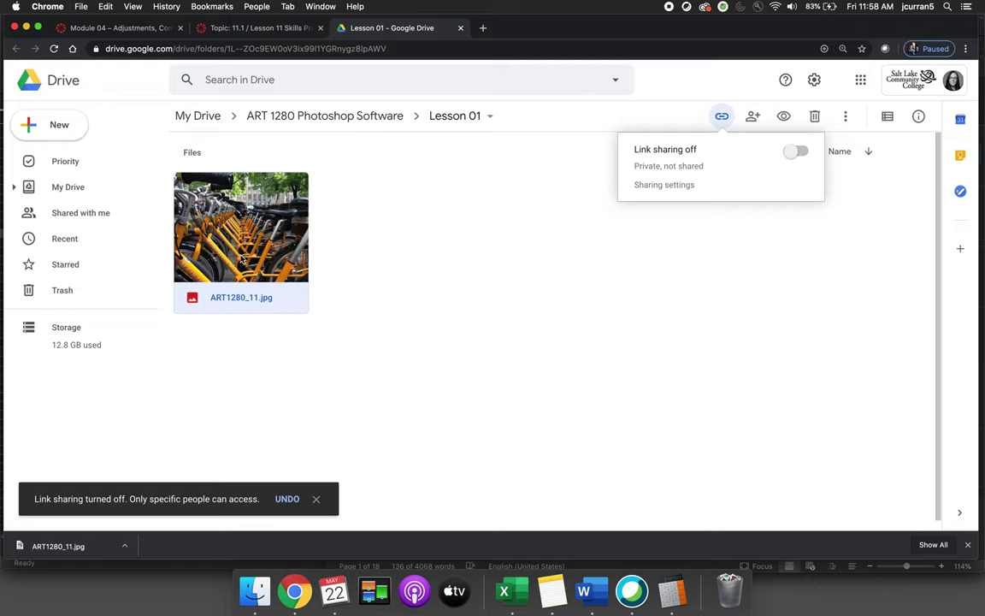
{"action": "left_click", "coordinate": [794, 150]}
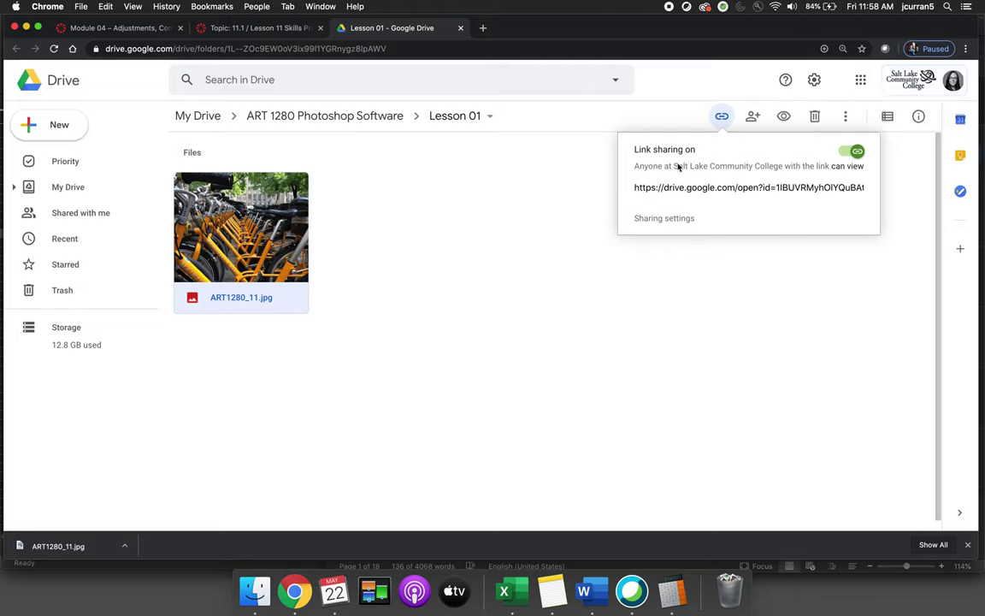
Change ART1280_11.jpg's sharing to 'On - Anyone with the link' and save
{"action": "left_click", "coordinate": [657, 222]}
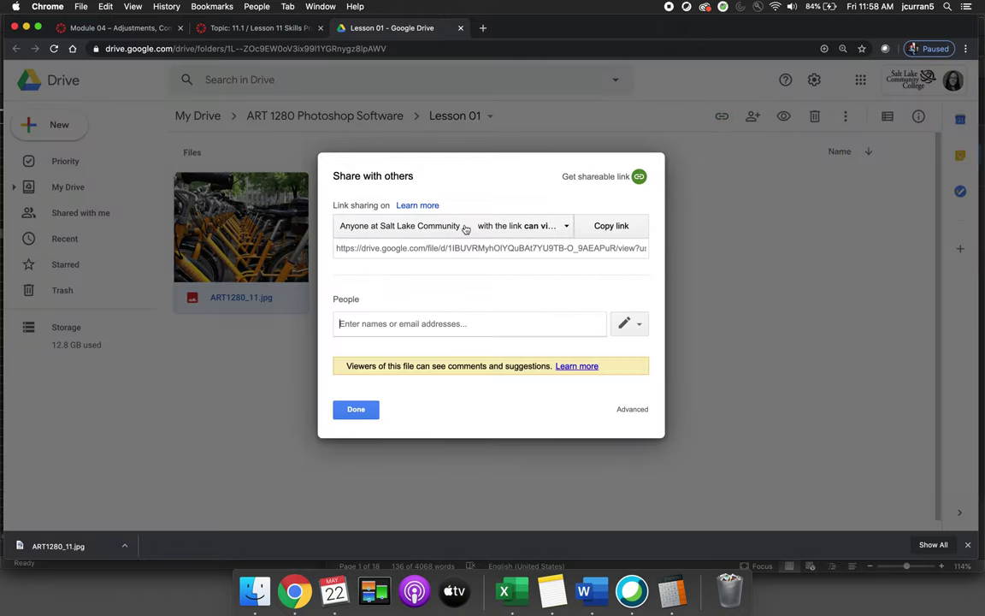
{"action": "left_click", "coordinate": [567, 226]}
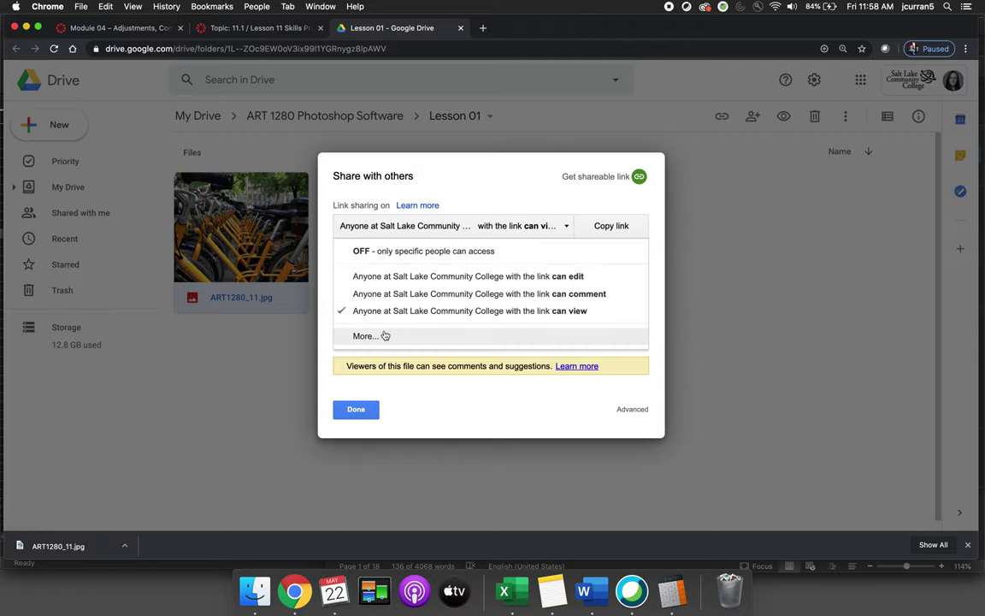
{"action": "left_click", "coordinate": [366, 336]}
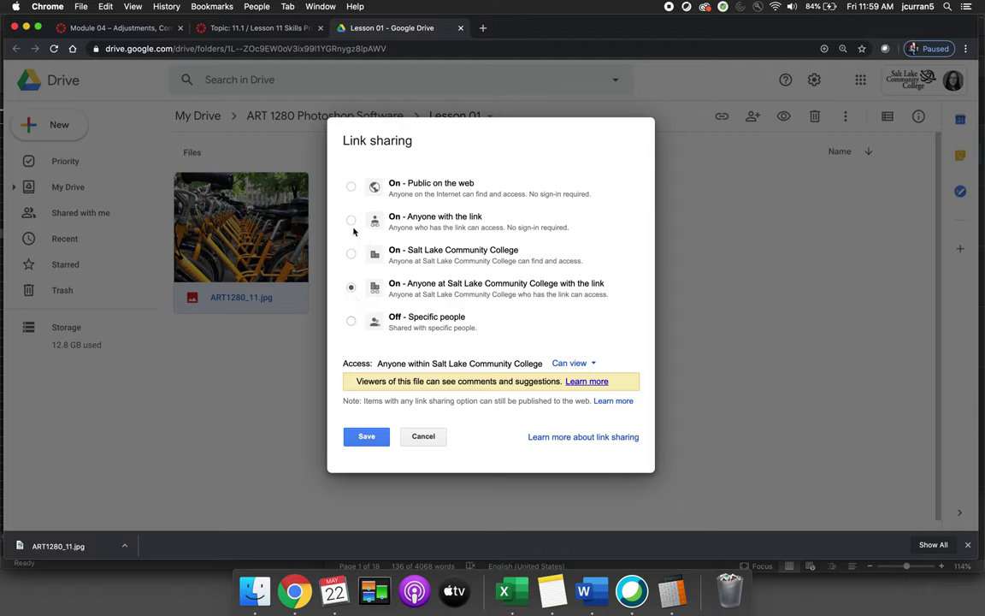
{"action": "left_click", "coordinate": [350, 220]}
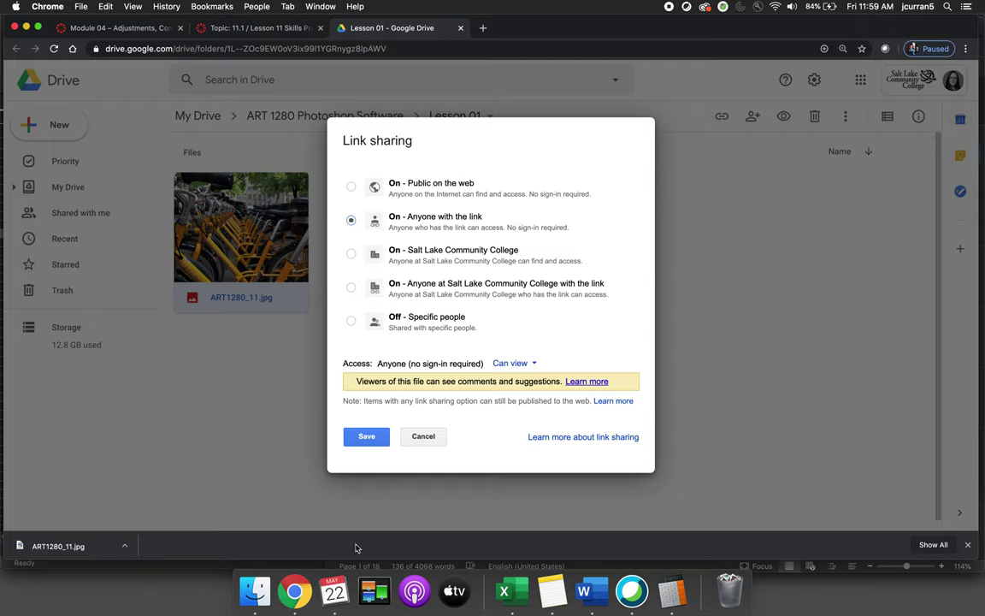
{"action": "left_click", "coordinate": [371, 438]}
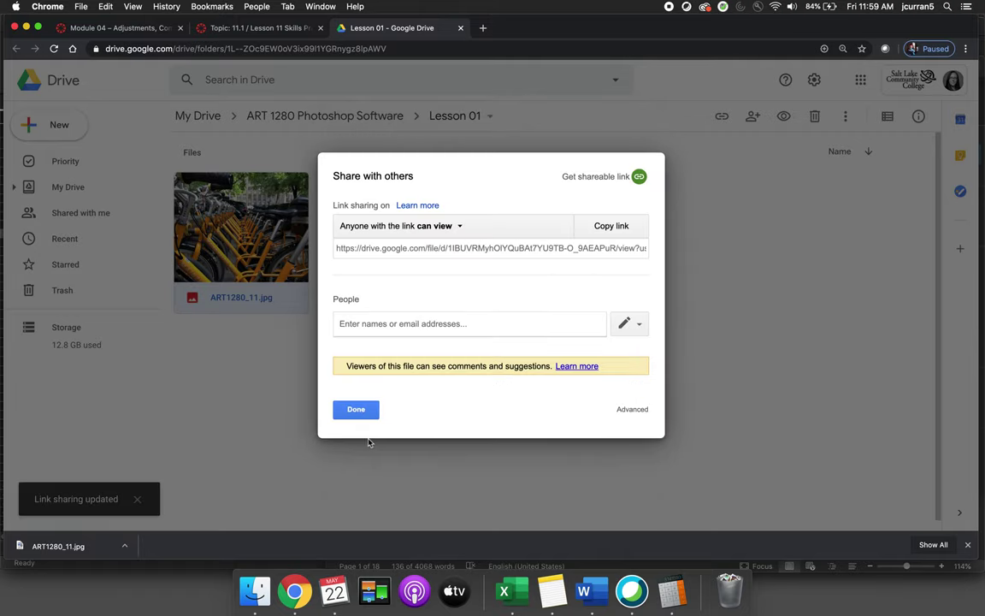
{"action": "left_click", "coordinate": [351, 411]}
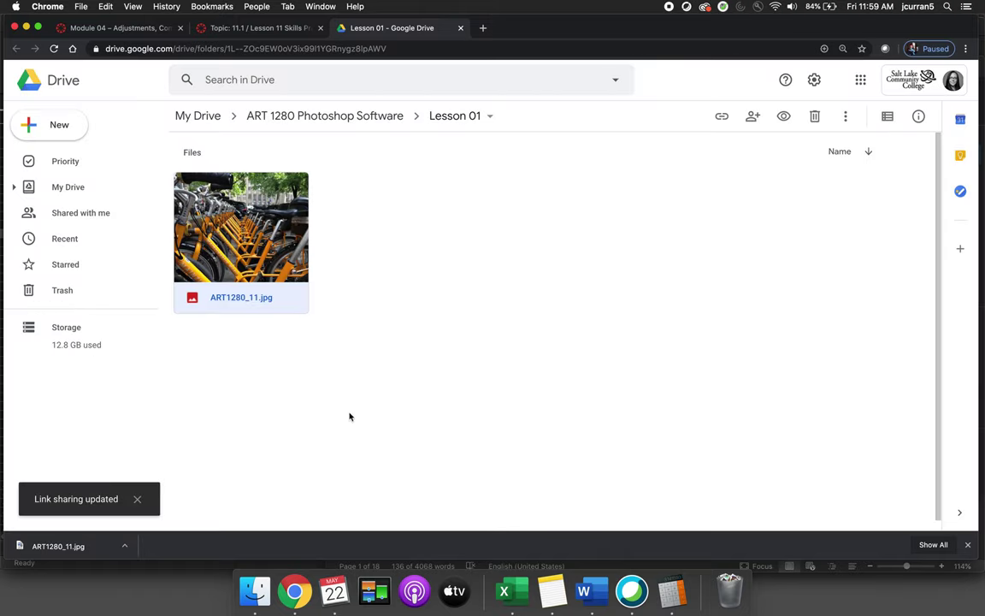